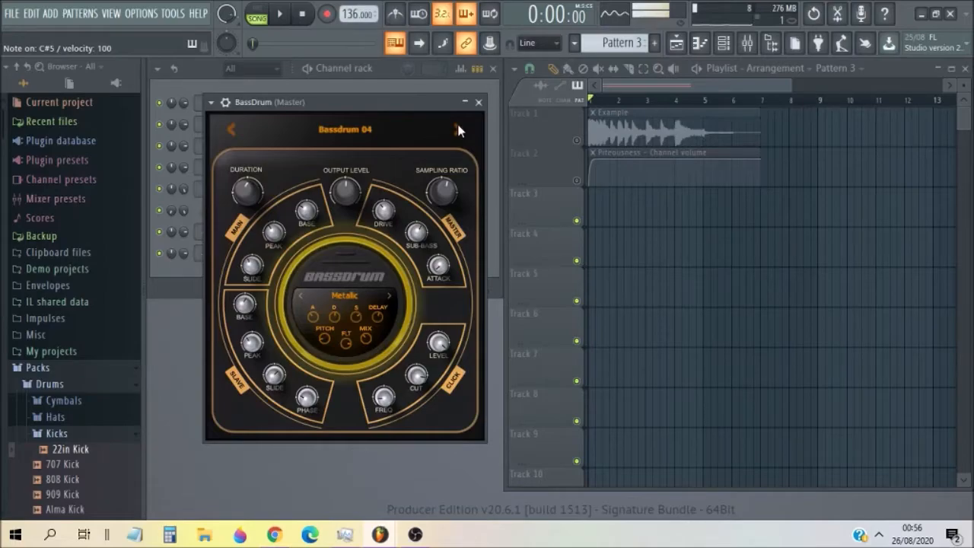
- Advance the BassDrum plugin through its presets to Bassdrum 06
left_click(458, 129)
left_click(457, 129)
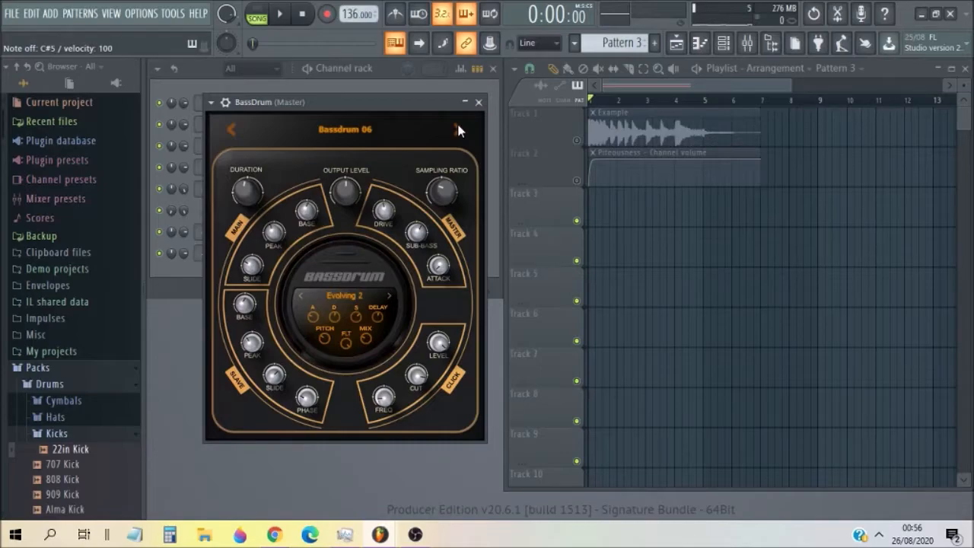
- Browse the Kicks sample pack and preview the Ekit Kick sample
left_click_drag(2, 115, 2, 177)
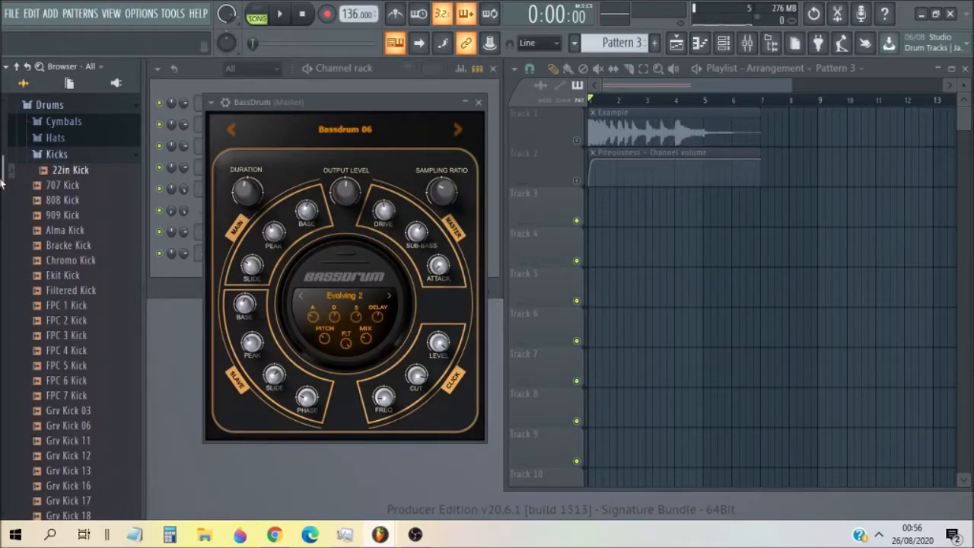
left_click_drag(62, 274, 91, 283)
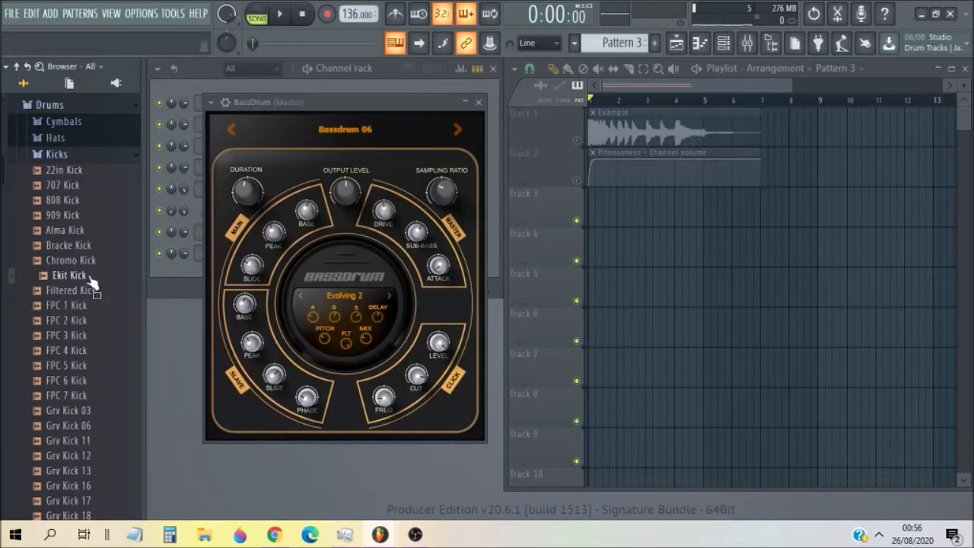
left_click_drag(92, 283, 351, 51)
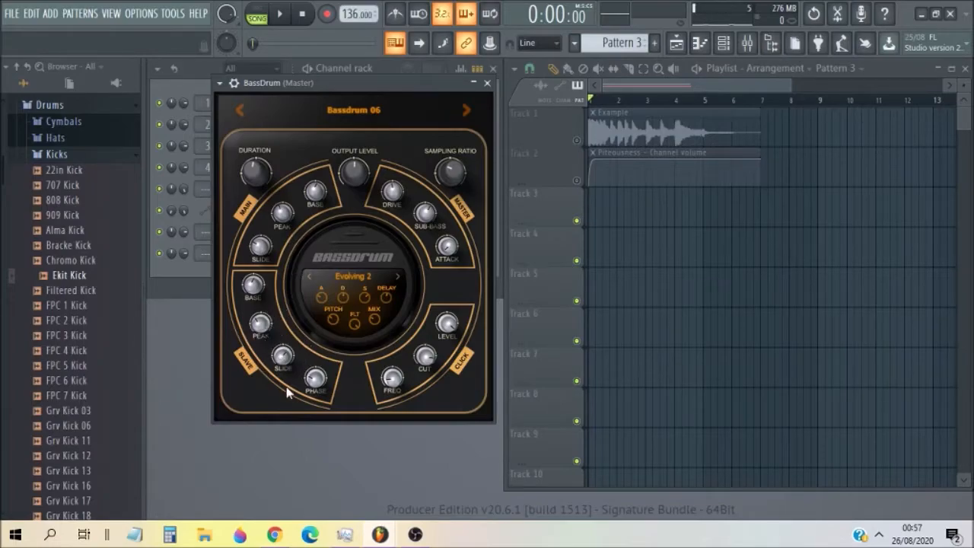
- Adjust BassDrum's sampling ratio and play a note to hear the effect
left_click_drag(255, 287, 255, 287)
left_click(452, 173)
left_click_drag(452, 173, 451, 137)
key("s")
- Go back two BassDrum presets and slightly adjust the sampling ratio
left_click(244, 109)
left_click(244, 109)
left_click_drag(460, 176, 462, 176)
- Close the BassDrum window and replace the BassDrum channel's instrument with BeepMap
left_click(488, 84)
right_click(270, 259)
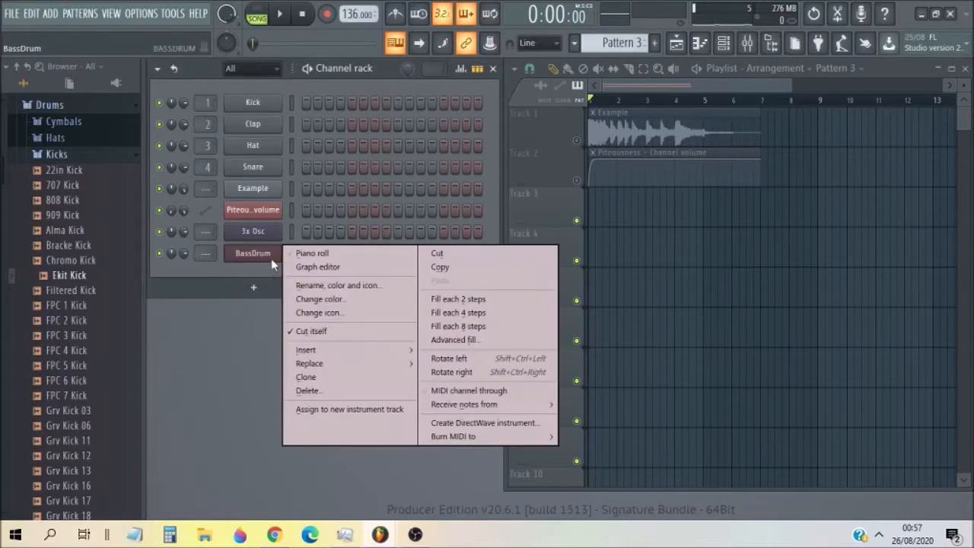
mouse_move(367, 372)
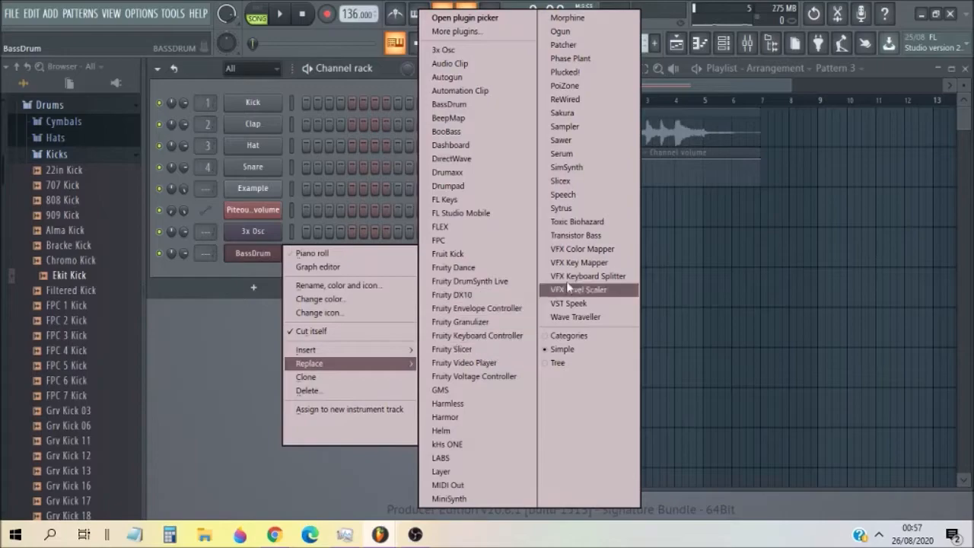
left_click(487, 122)
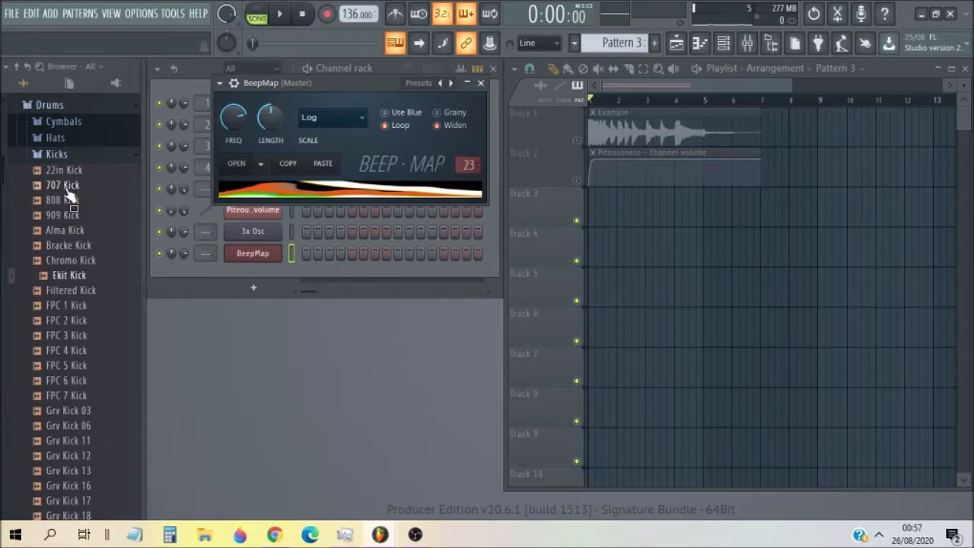
- Preview the 808 Kick sample, then audition BeepMap's default sound with a C#5 note
left_click(66, 197)
left_click_drag(338, 82, 370, 111)
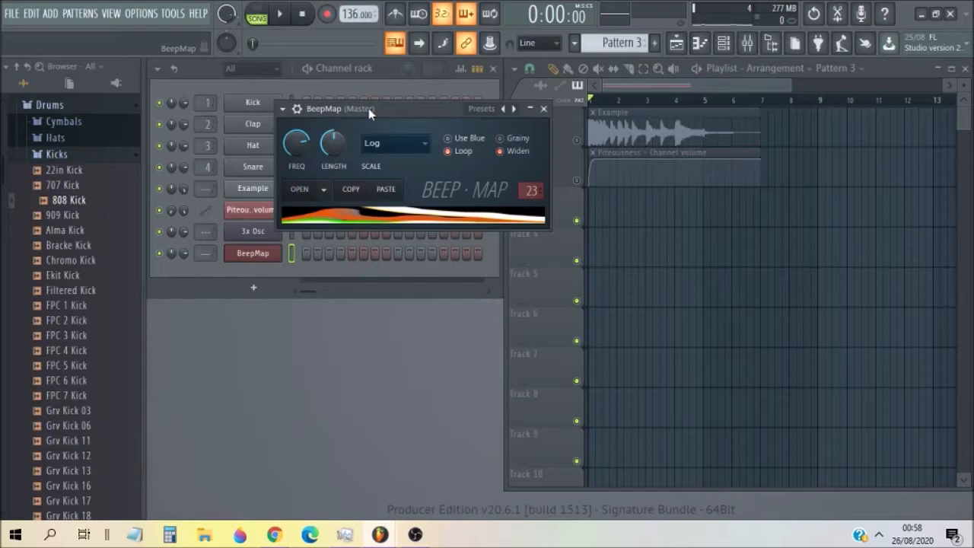
key("s")
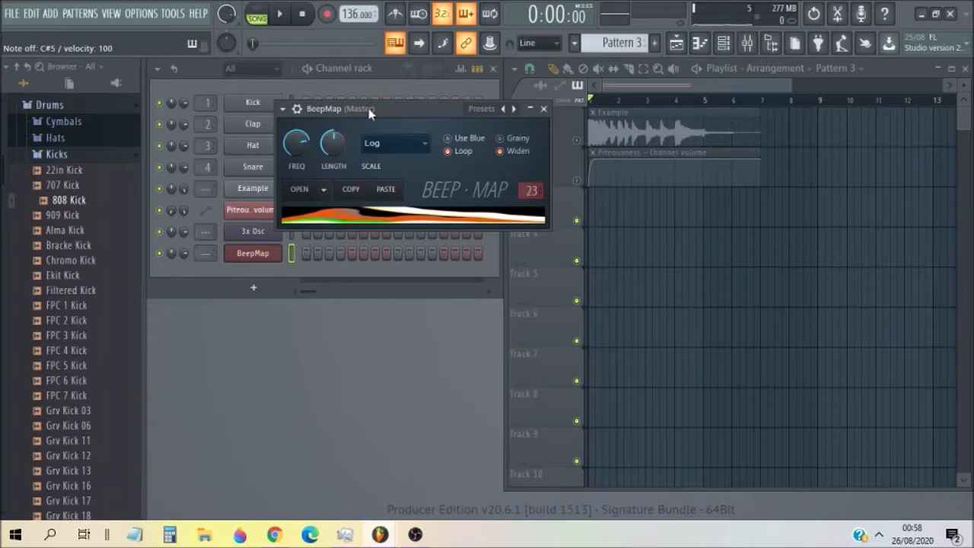
- Set BeepMap's frequency scale to Harmonics and audition it with a C#5 note
left_click(373, 150)
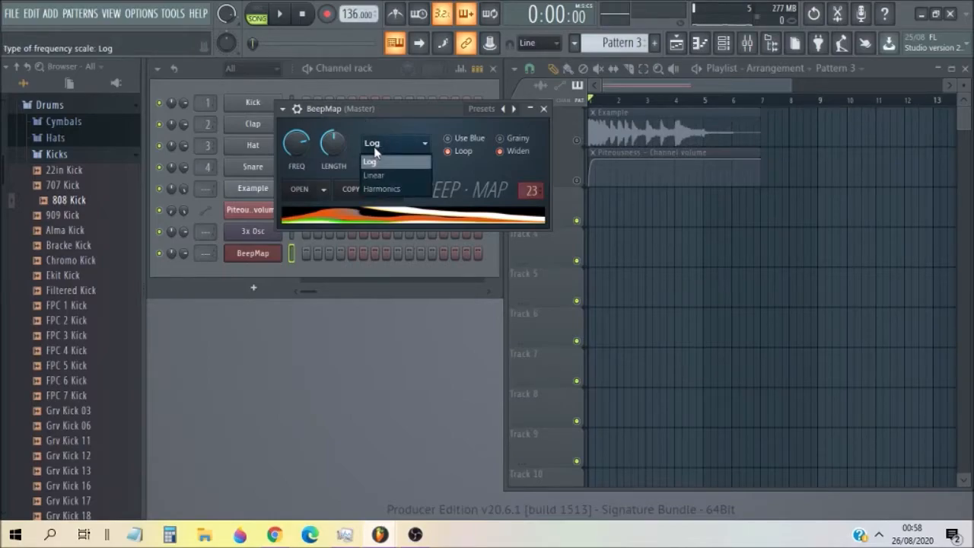
left_click(384, 188)
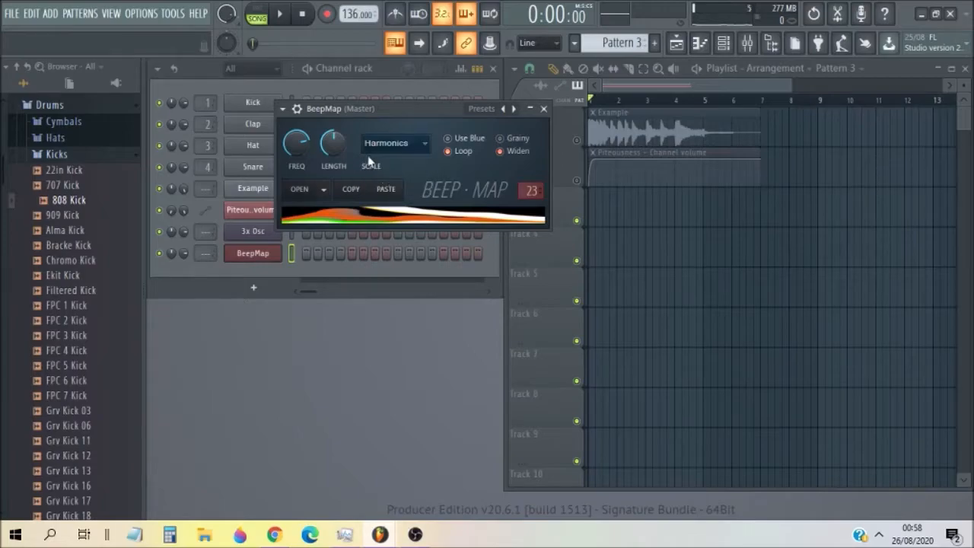
key("2")
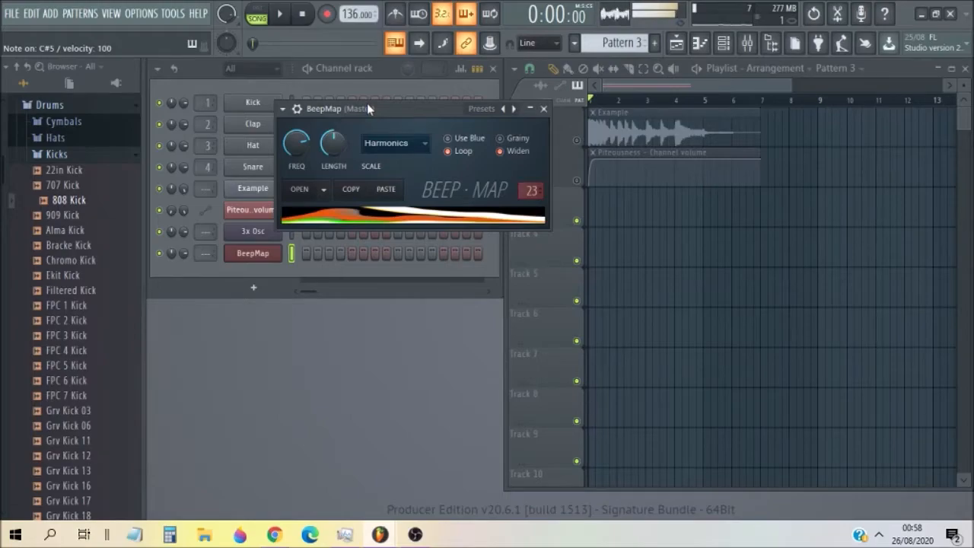
key("s")
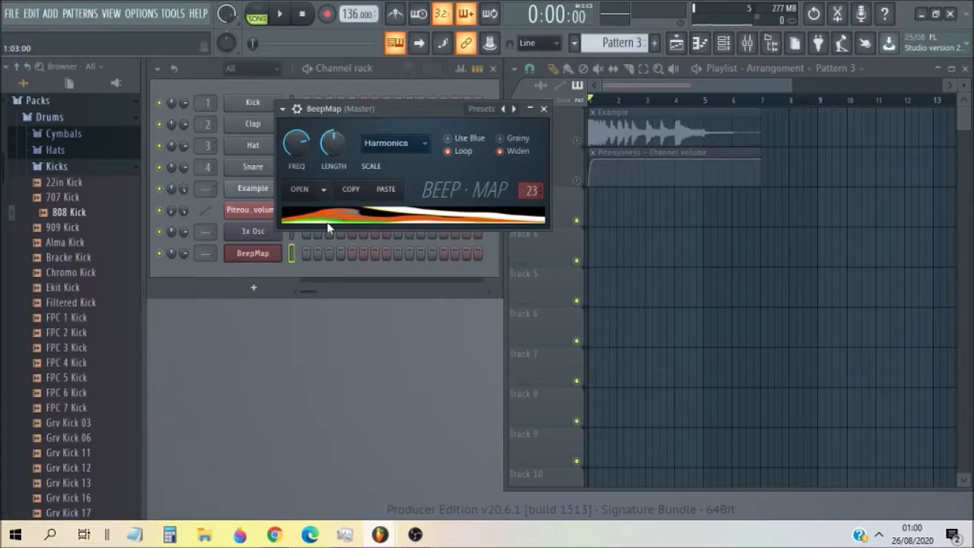
- Turn BeepMap's Grainy option on to hear its effect and switch it off again
left_click(501, 139)
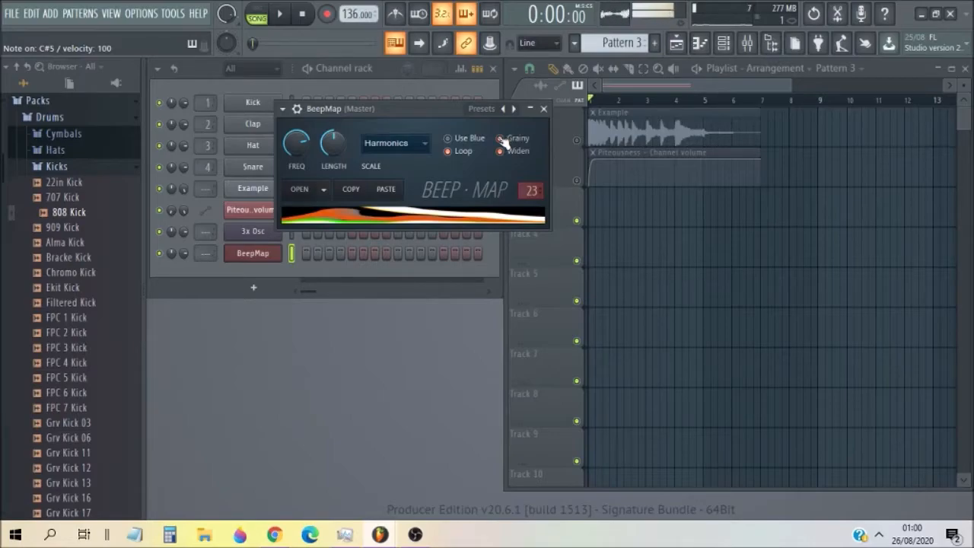
left_click(502, 139)
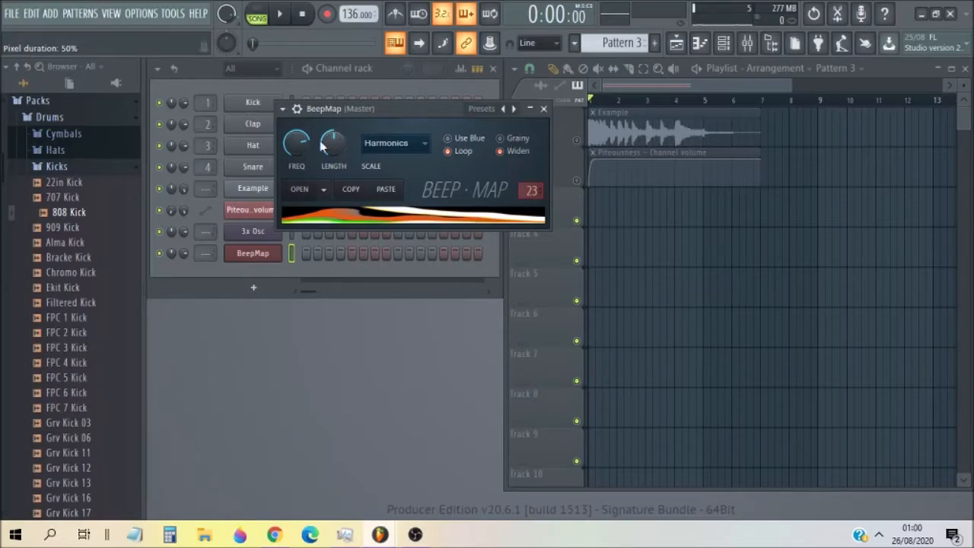
- Lower BeepMap's length and reduce its frequency range to 30% while auditioning the sound
left_click_drag(328, 145, 324, 219)
mouse_move(348, 108)
left_mouse_down()
mouse_move(356, 112)
mouse_move(350, 106)
left_mouse_up()
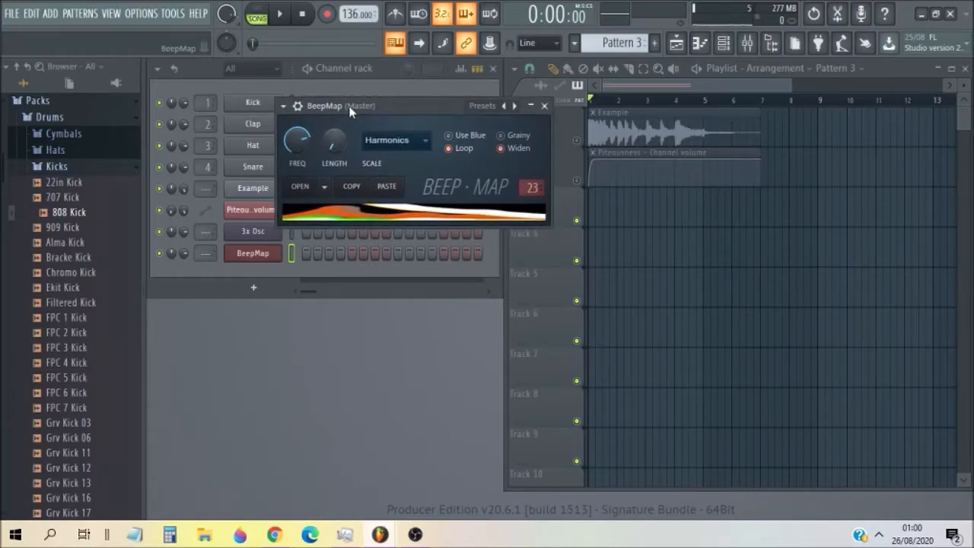
key("s")
left_click_drag(340, 149, 302, 190)
mouse_move(290, 145)
left_mouse_down()
mouse_move(289, 102)
mouse_move(290, 142)
left_mouse_up()
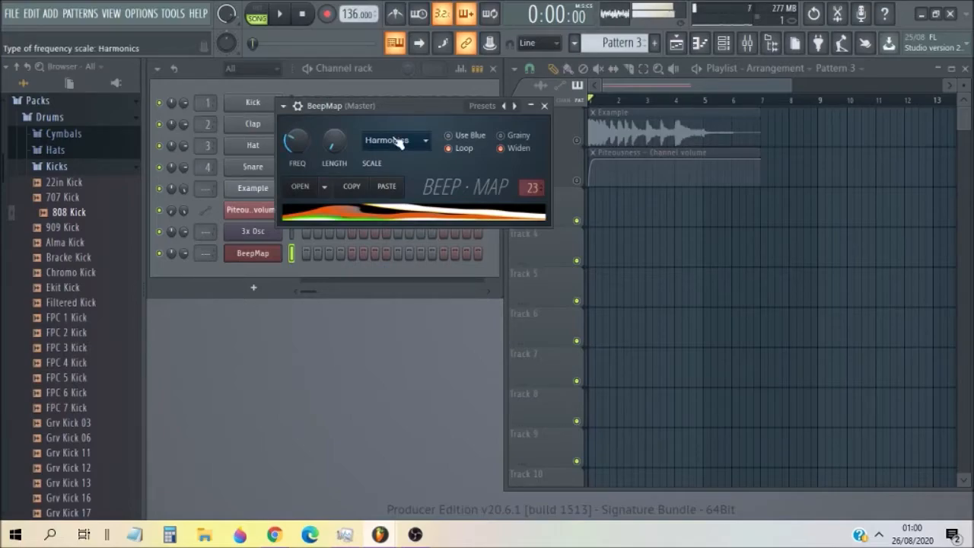
- Switch BeepMap's frequency scale to Linear
left_click(370, 140)
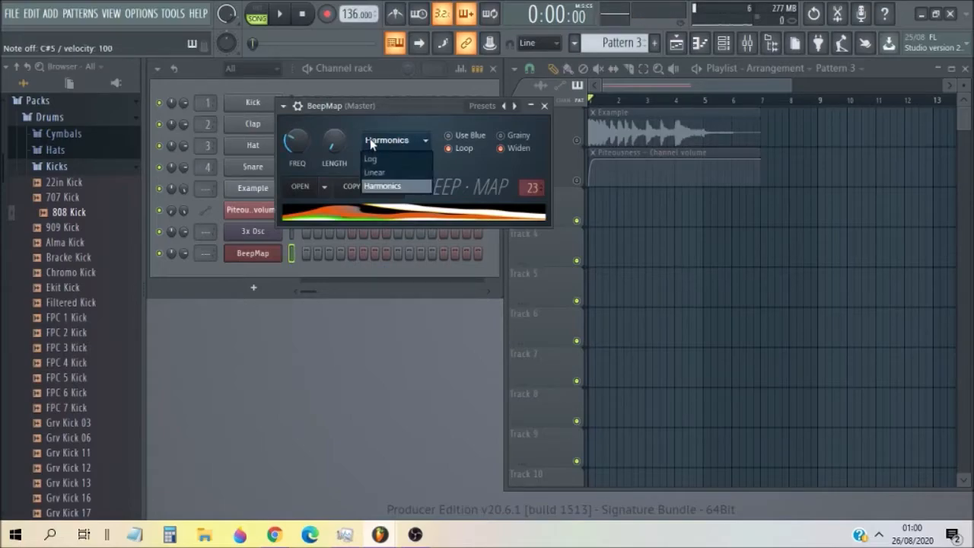
left_click(375, 177)
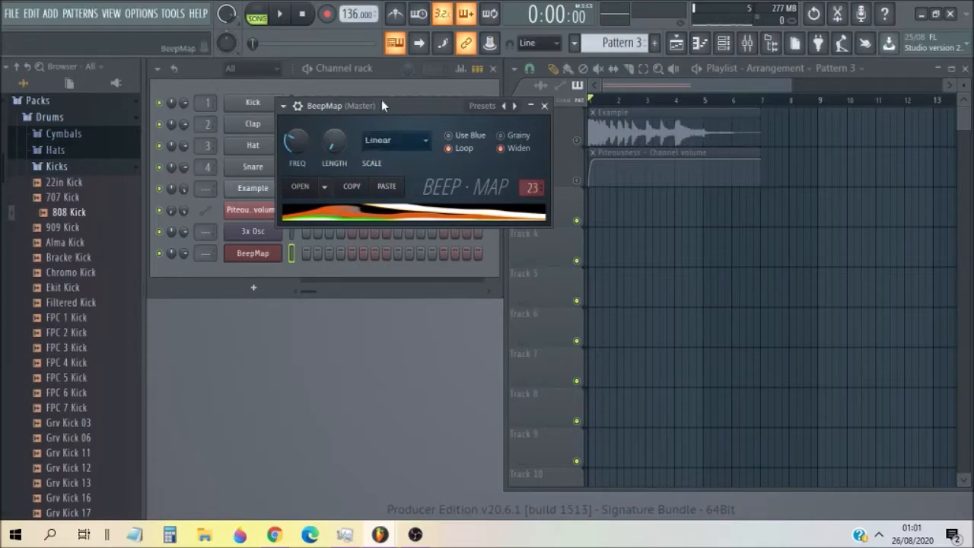
left_click_drag(382, 101, 375, 104)
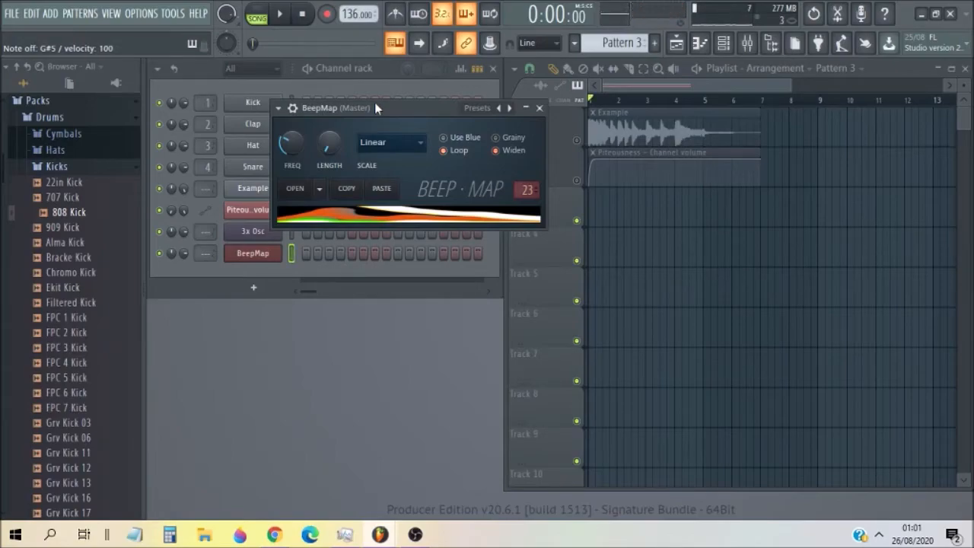
- Set BeepMap's frequency scale back to Harmonics and audition C#5 and G#5 notes
left_click(373, 143)
left_click(380, 196)
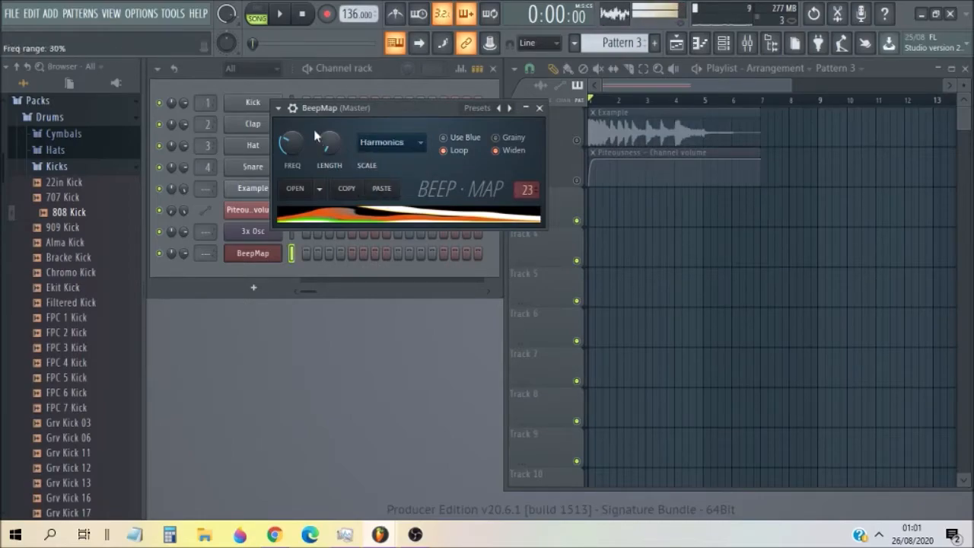
key("2")
key("6")
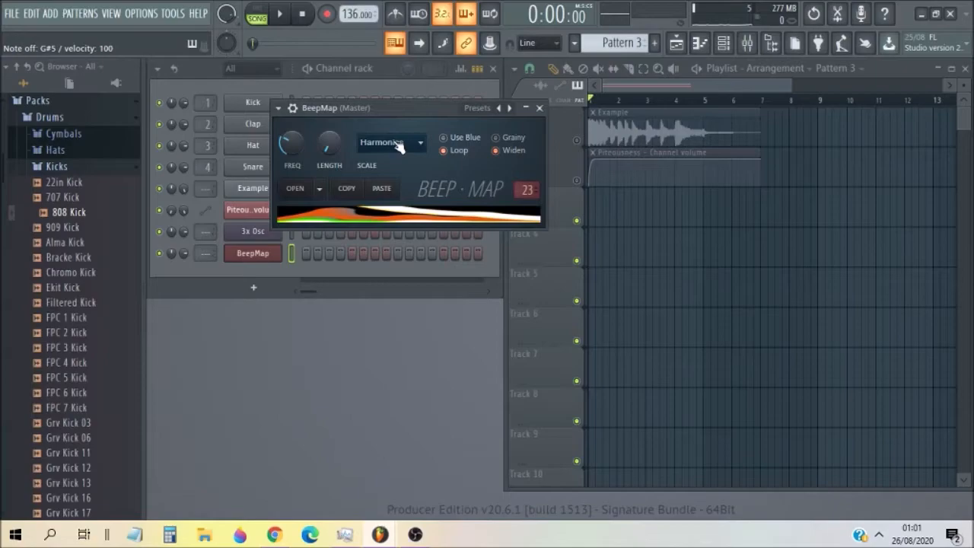
key("6")
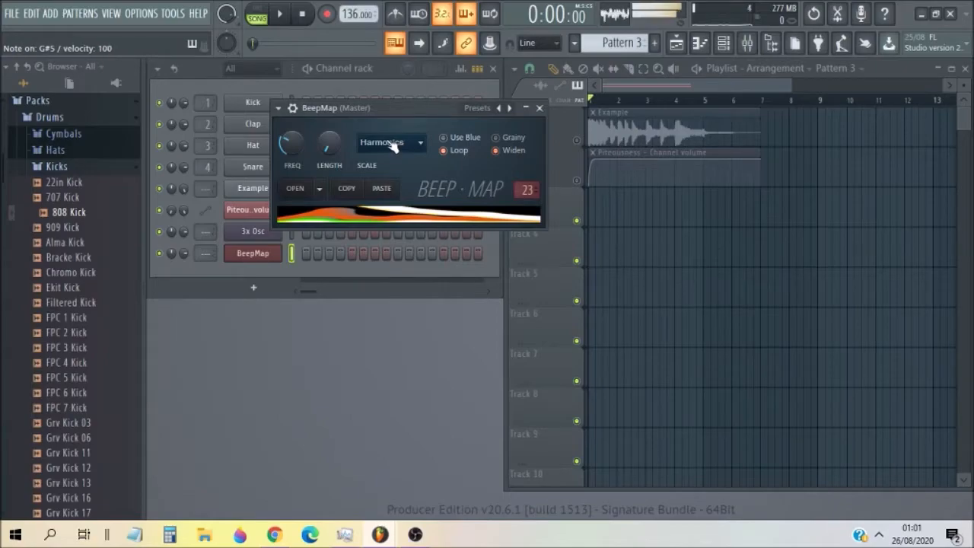
key("2")
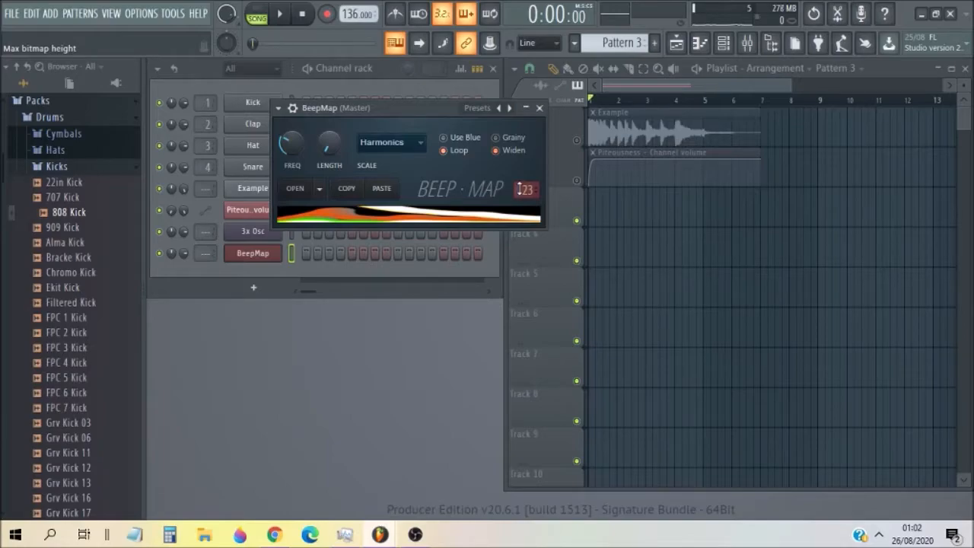
- Turn BeepMap's Loop option off, play a C#5 note, and turn Loop back on
left_click(460, 152)
key("s")
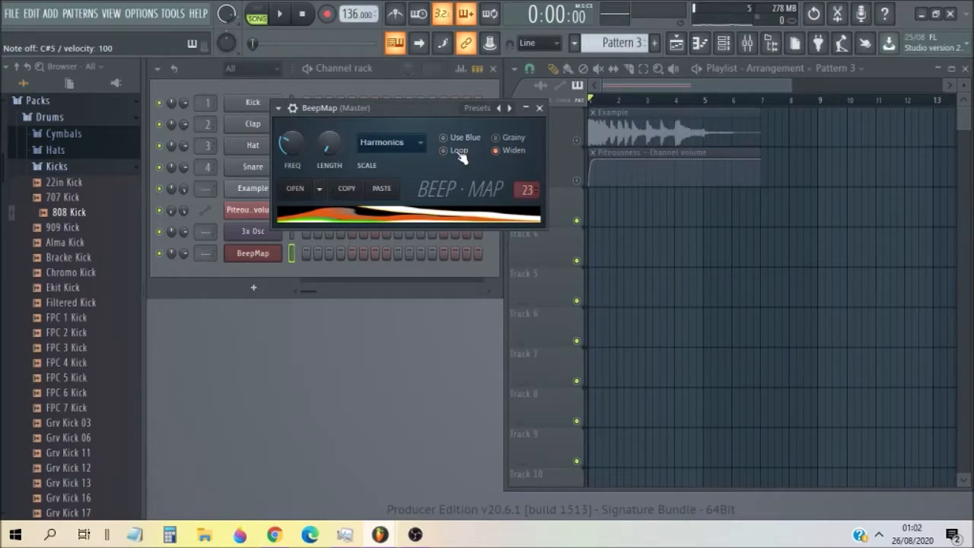
left_click(459, 152)
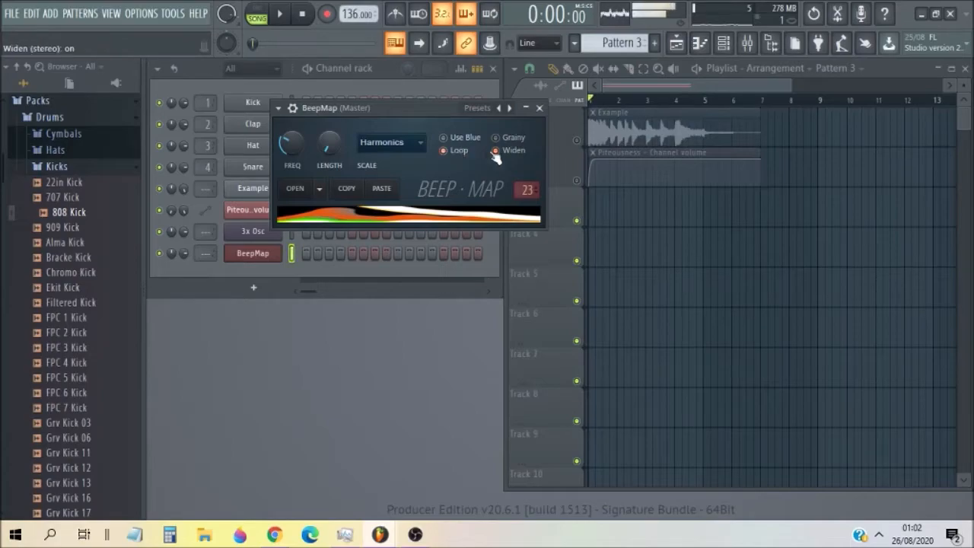
- Compare C#5 notes with BeepMap's Widen option on and off, leaving Widen on
key("s")
key("s")
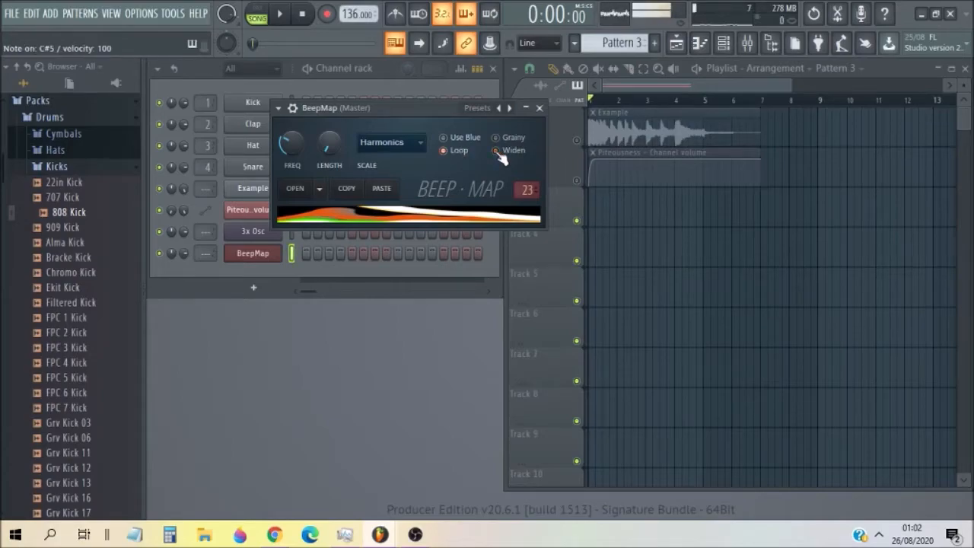
left_click(500, 155)
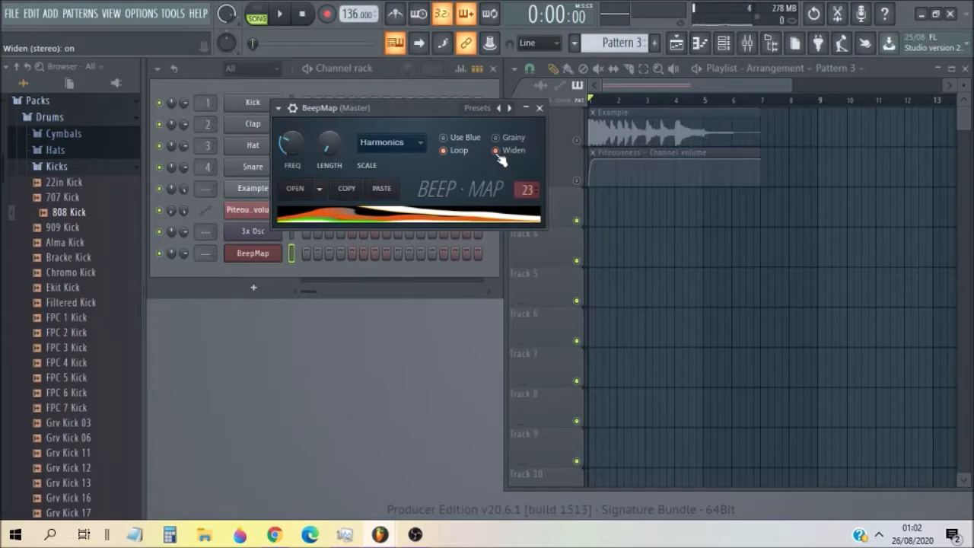
left_click(413, 147)
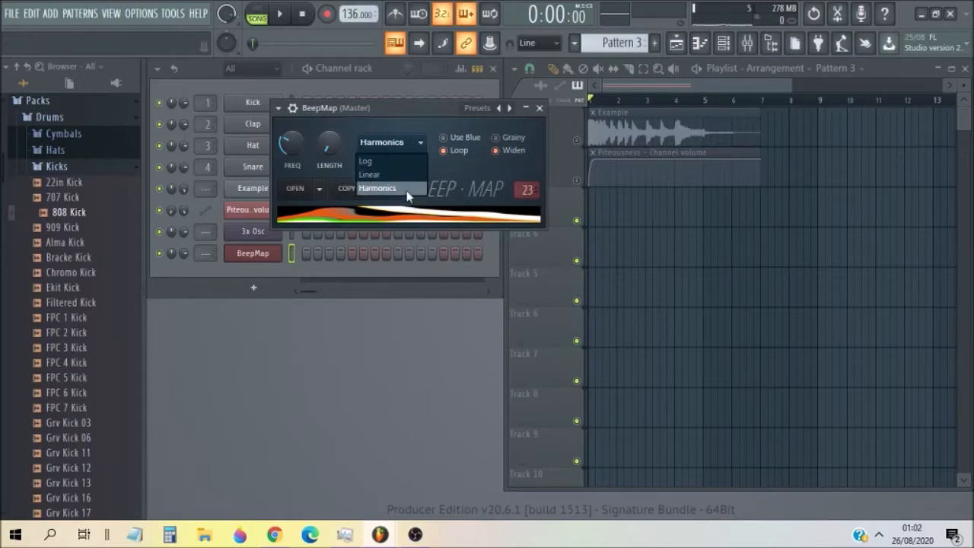
left_click(417, 150)
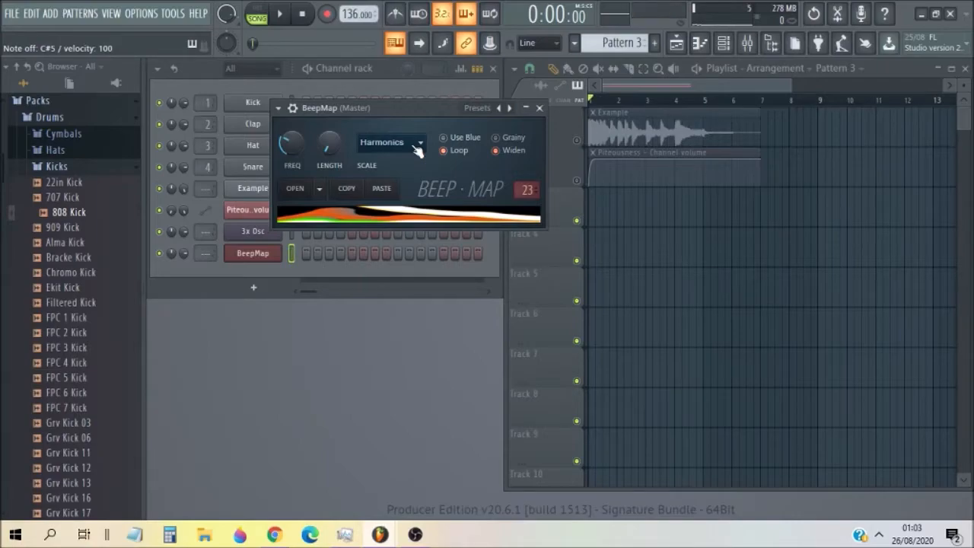
- Replace the BeepMap channel's instrument with BooBass and audition it with an E5 note
right_click(280, 249)
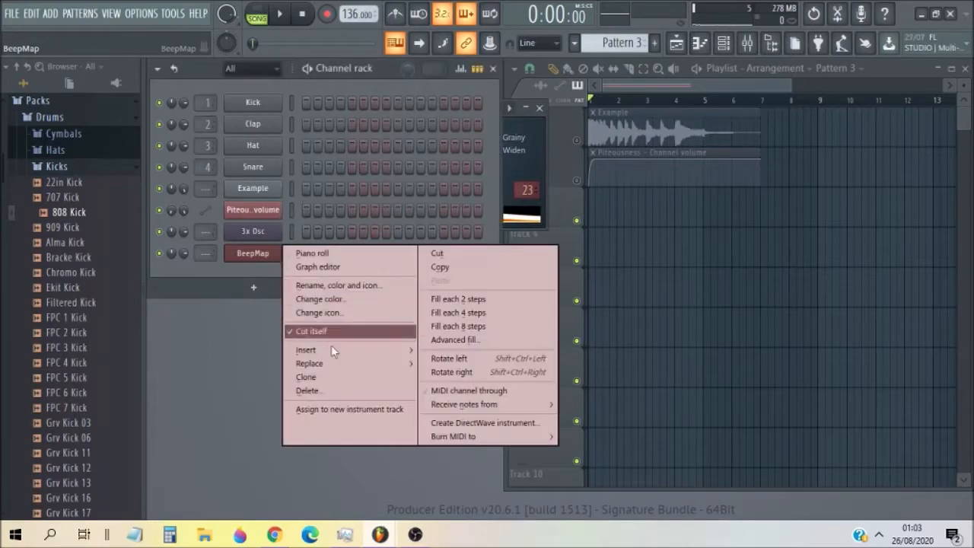
mouse_move(327, 363)
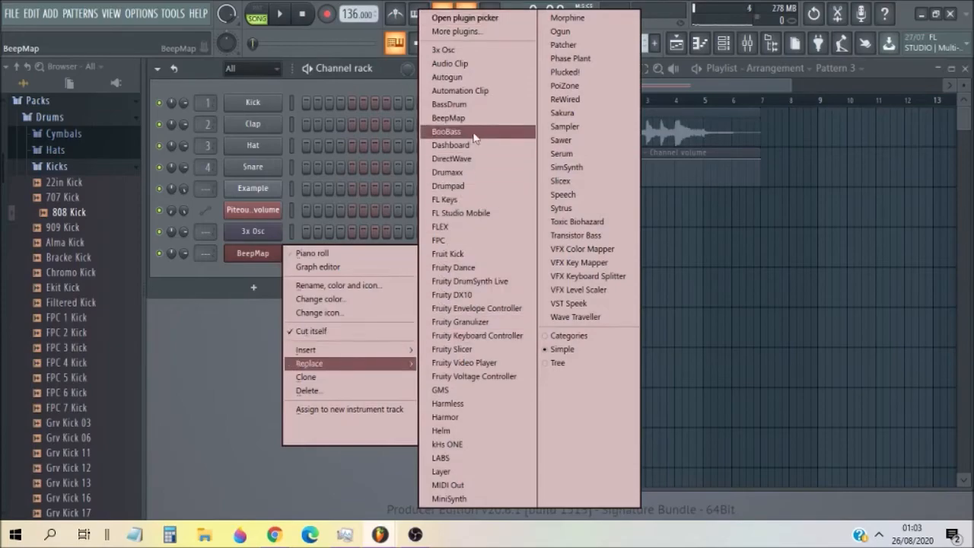
left_click(447, 132)
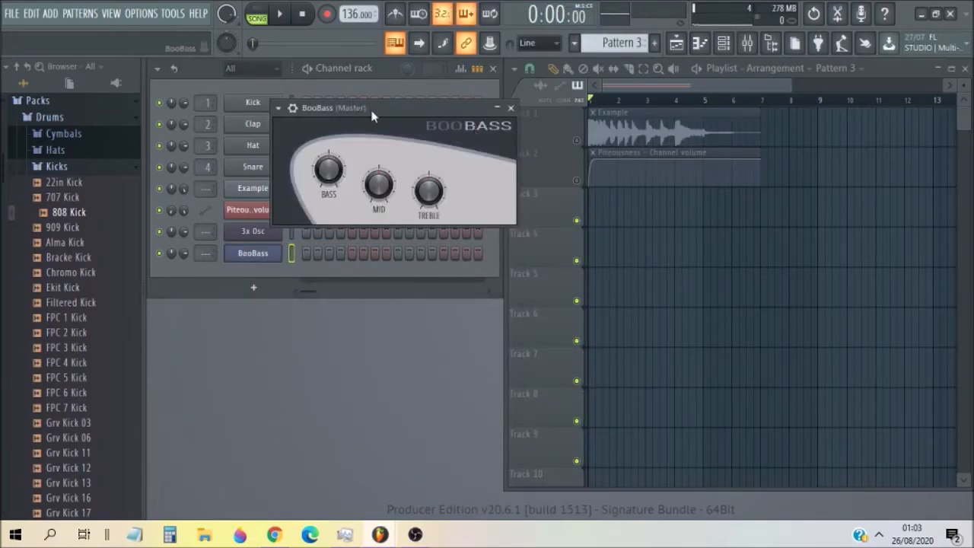
left_click_drag(374, 114, 388, 93)
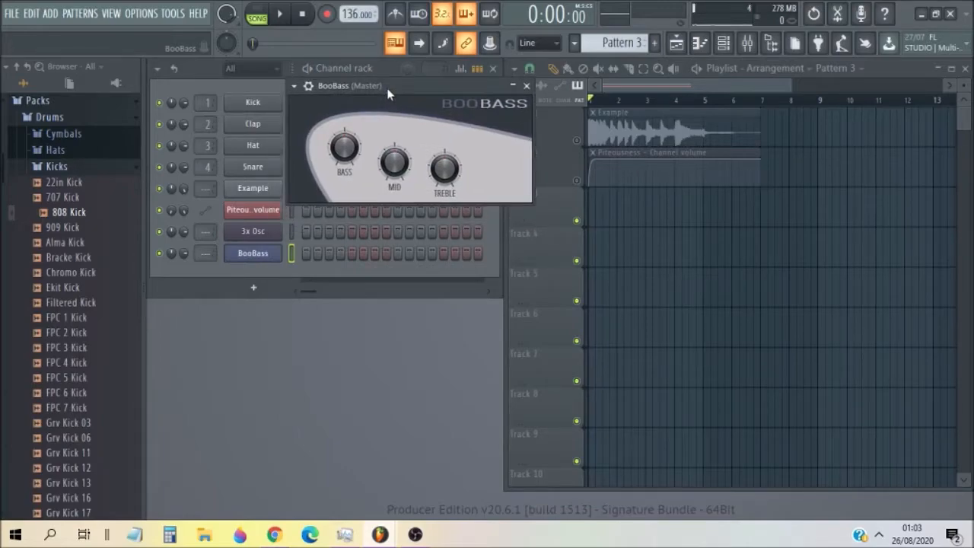
key("c")
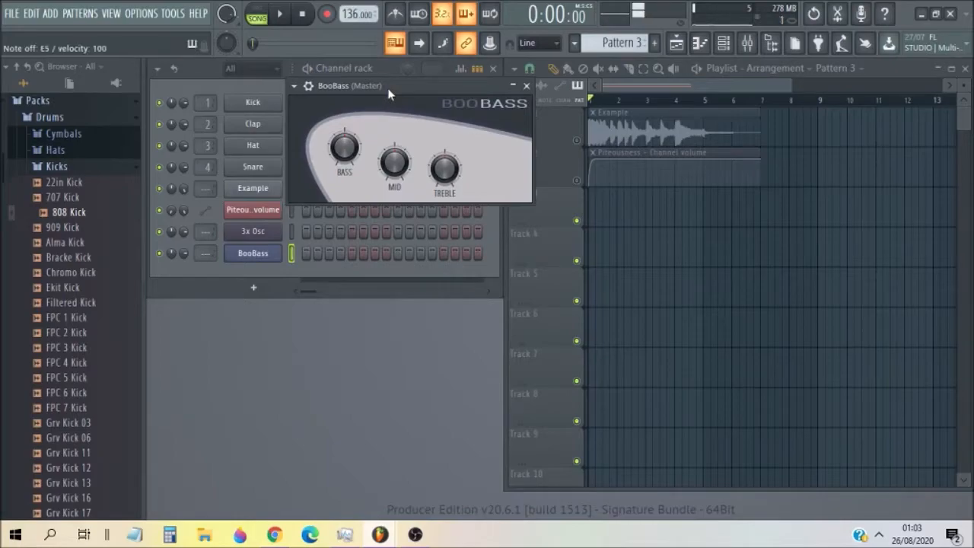
- Play C#5 notes on BooBass while adjusting its Treble level, leaving Treble at about 48%
key("g")
key("s")
key("s")
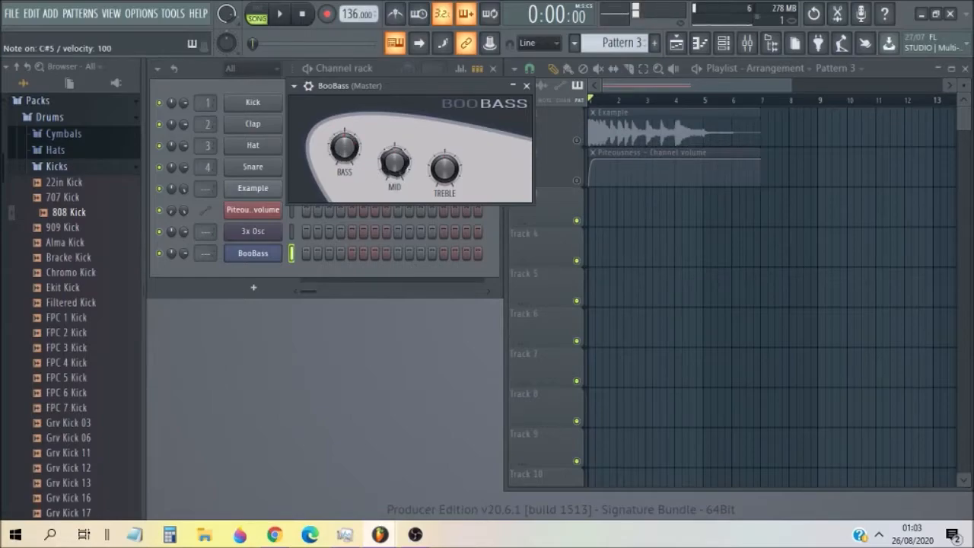
left_click_drag(455, 180, 455, 129)
key("s")
key("s")
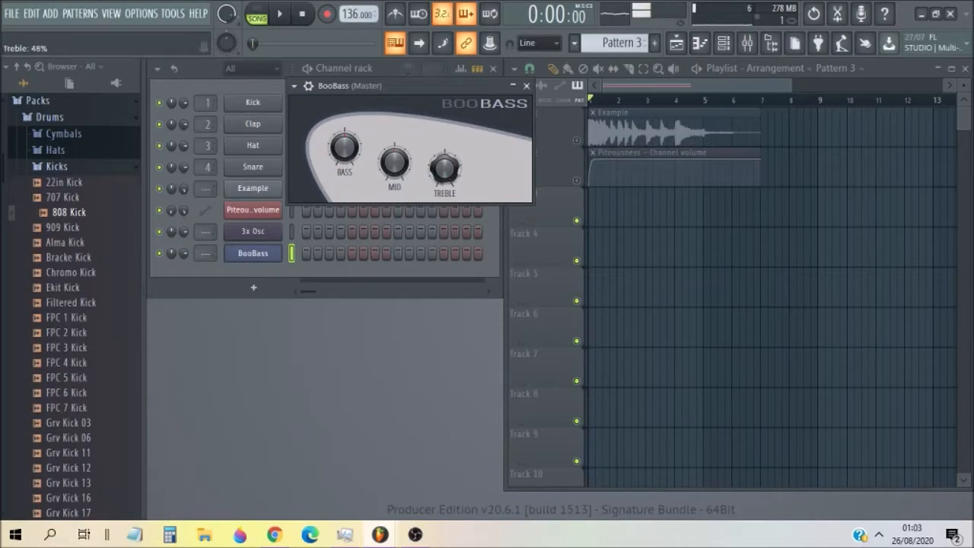
- Replace the BooBass channel's instrument with Dashboard
right_click(278, 254)
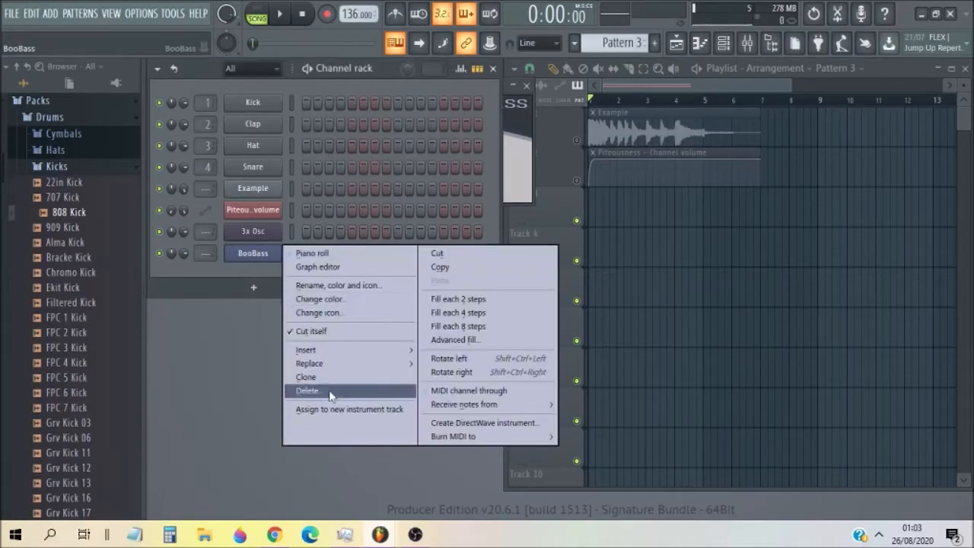
mouse_move(333, 368)
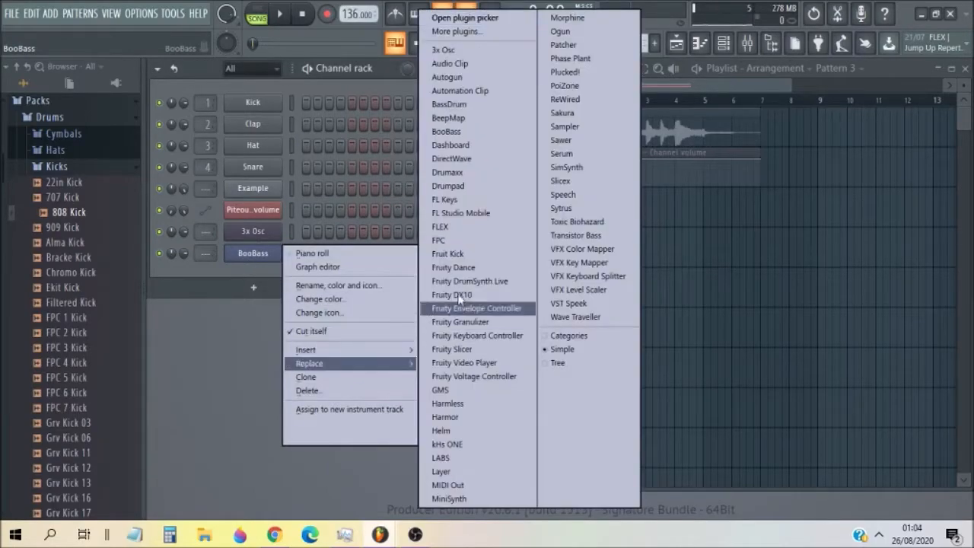
left_click(519, 148)
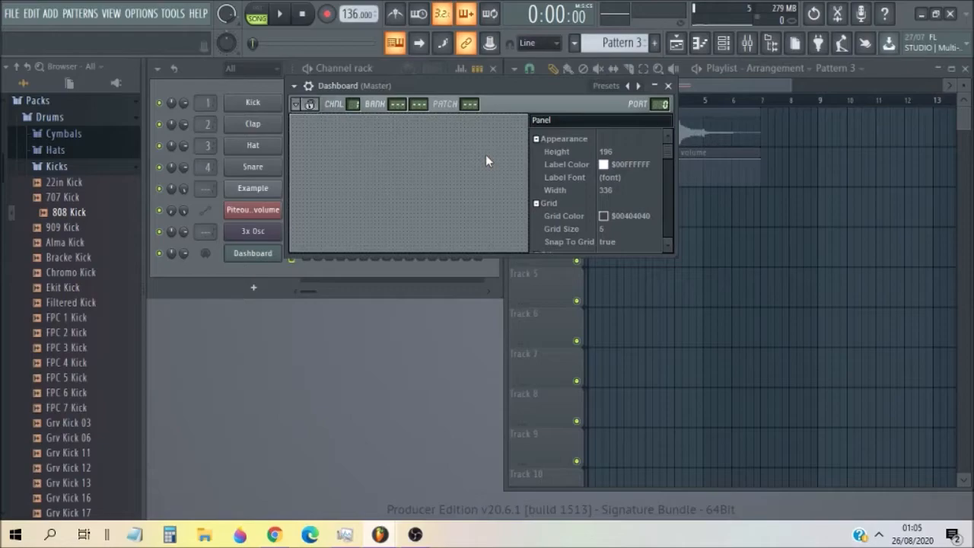
- Replace the Dashboard channel's instrument with DirectWave
right_click(255, 263)
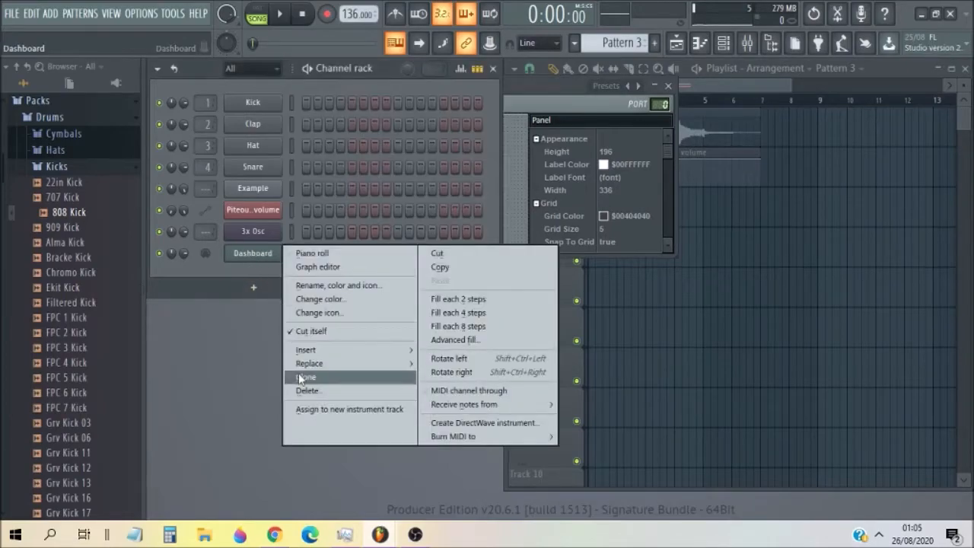
mouse_move(298, 369)
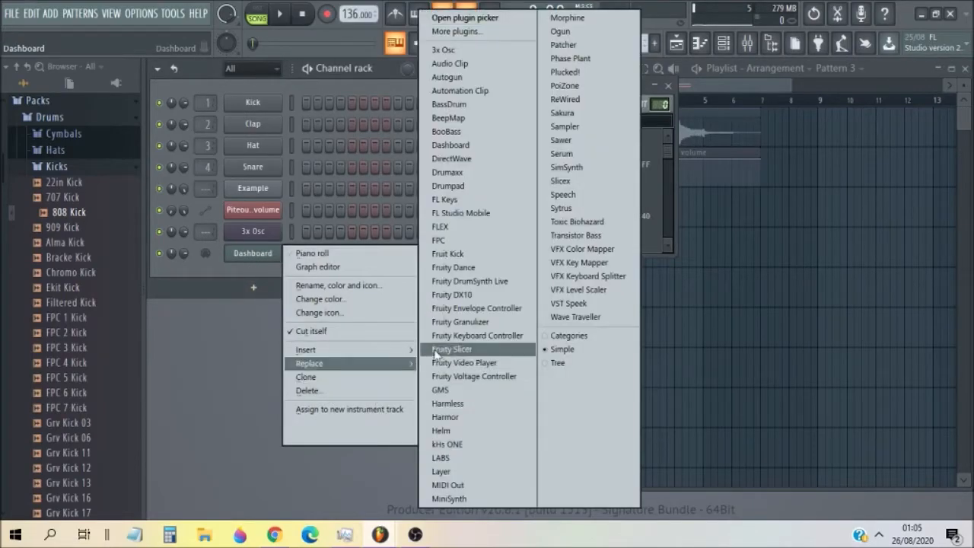
left_click(453, 158)
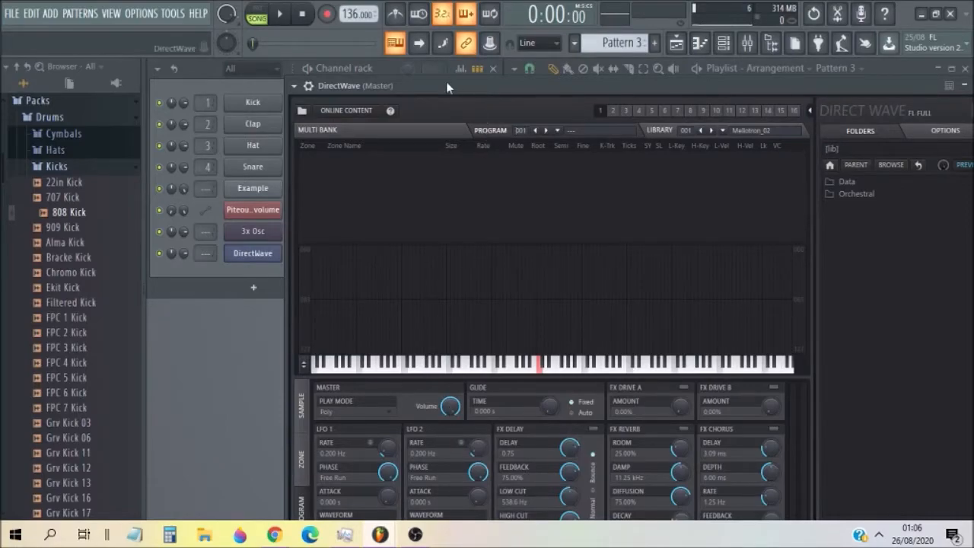
- Detach the DirectWave window and reposition it so the whole interface fits on screen
left_click_drag(446, 82, 426, 63)
left_click(273, 69)
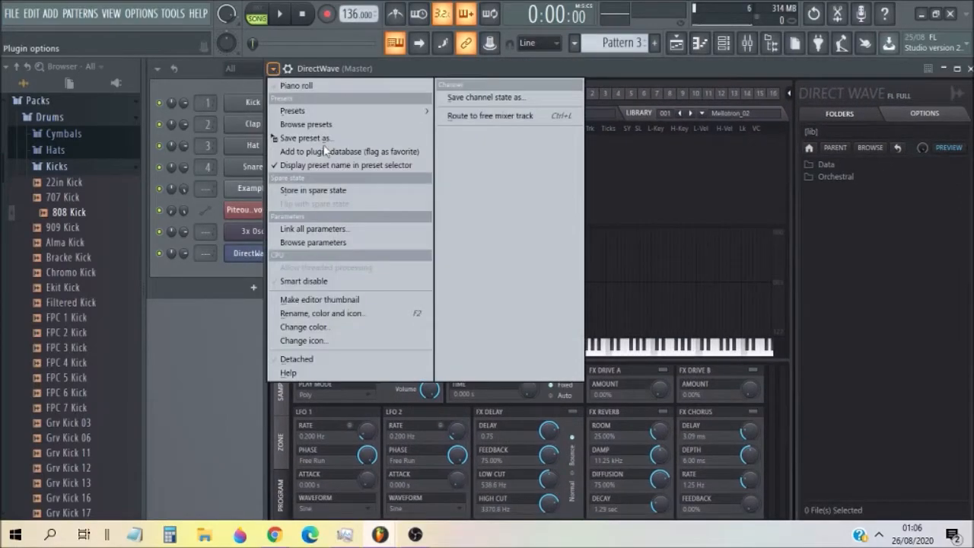
left_click(370, 360)
left_click_drag(598, 70, 563, 29)
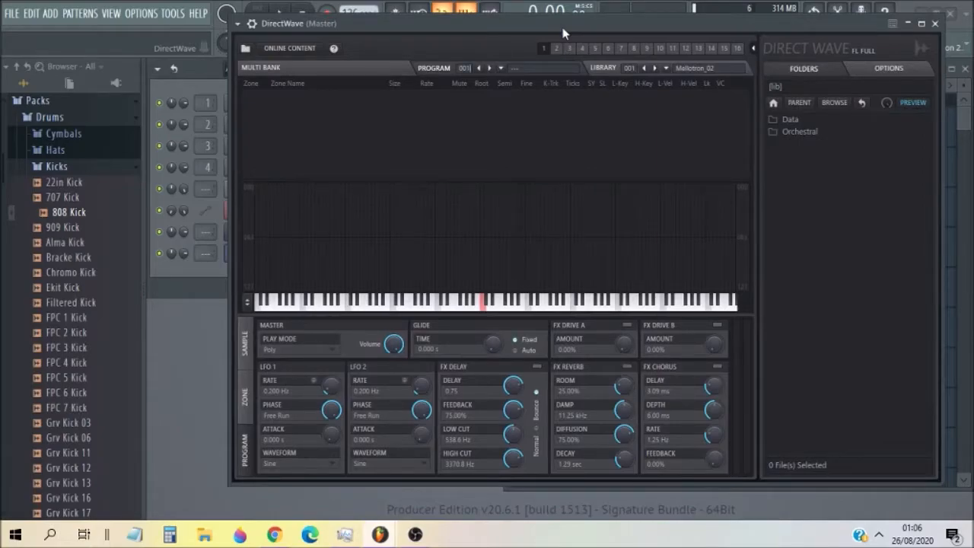
- Load the 707 Kick sample into DirectWave, audition it with E5 and D#5 notes, and close the plugin window
left_click_drag(63, 198, 324, 215)
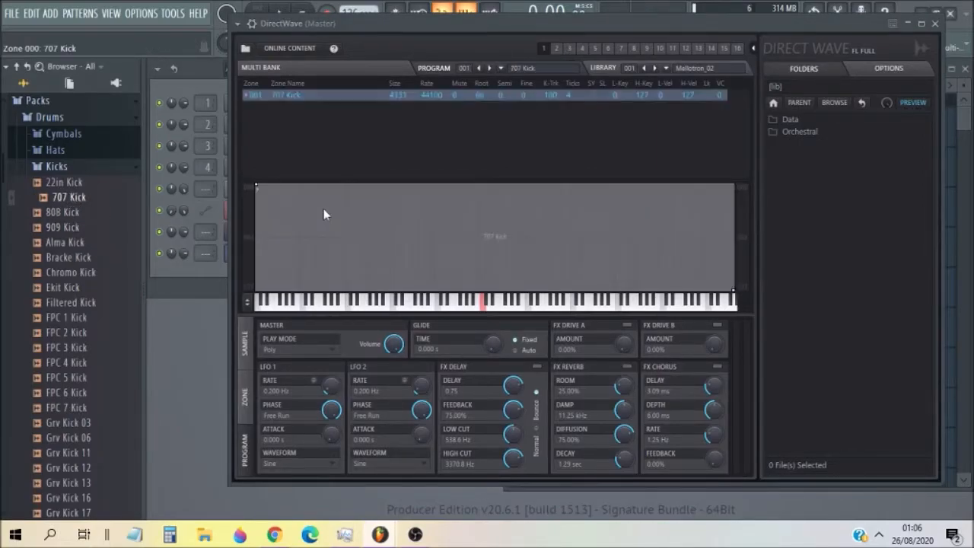
key("2")
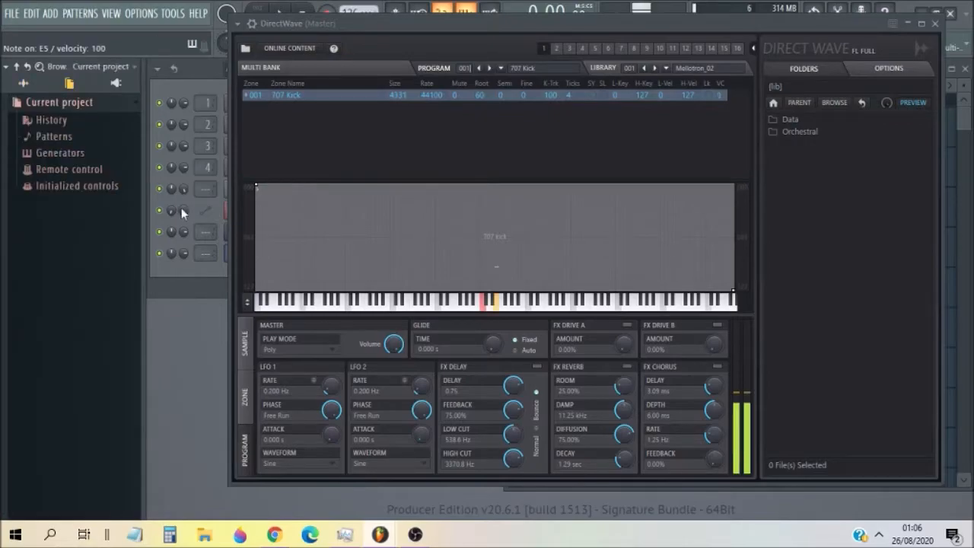
key("5")
key("3")
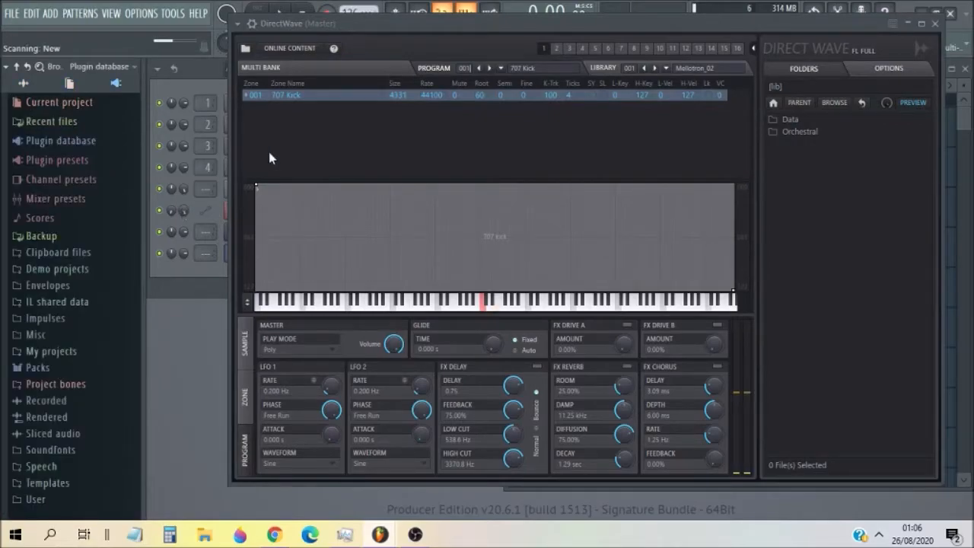
left_click_drag(356, 19, 343, 29)
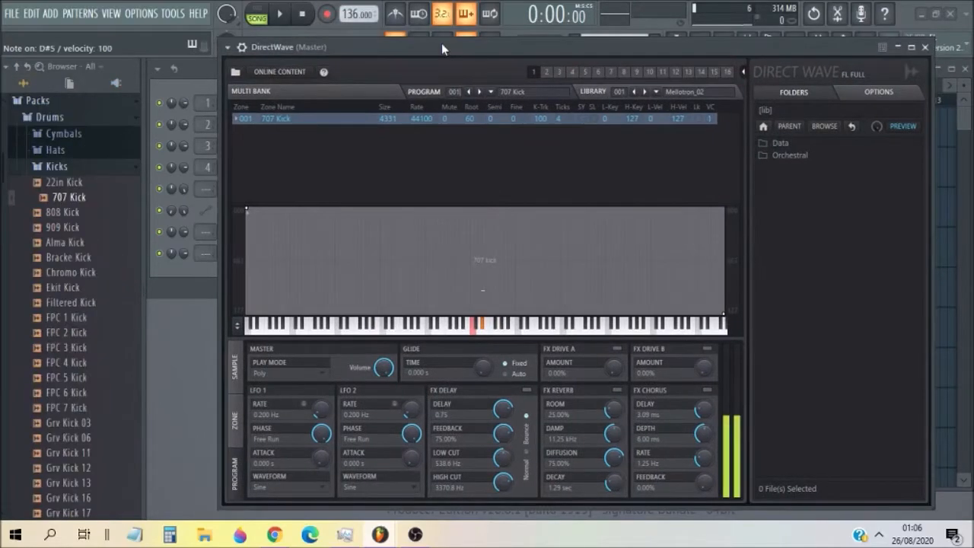
left_click_drag(440, 36, 441, 47)
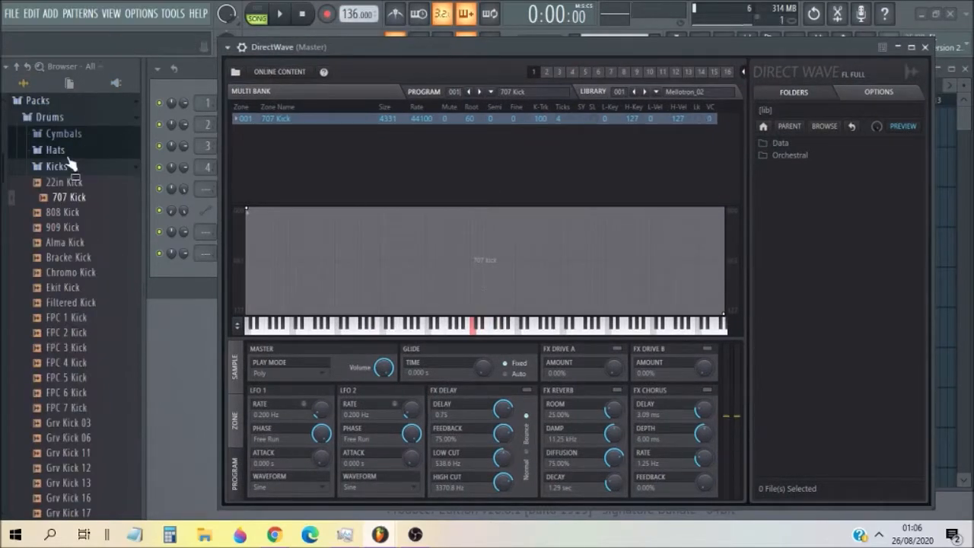
left_click(77, 201)
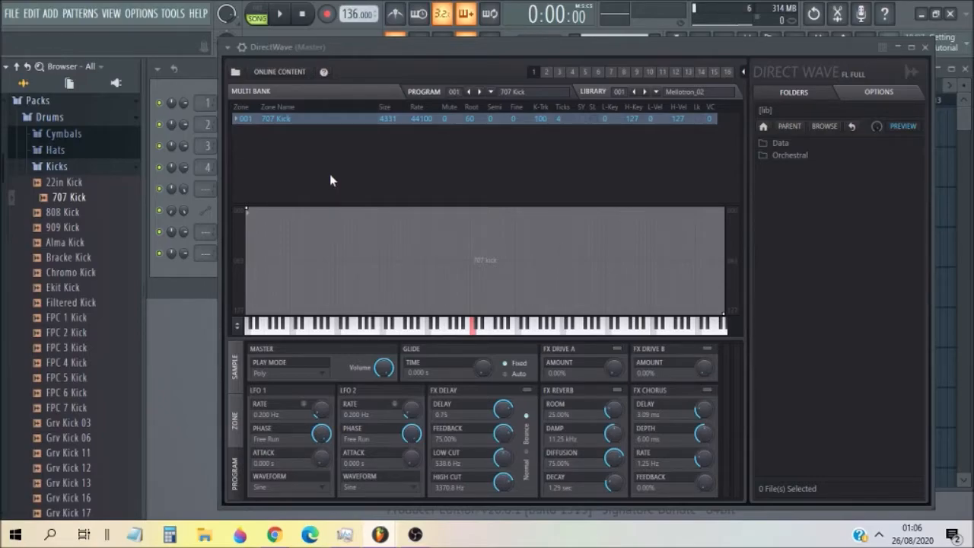
left_click(927, 48)
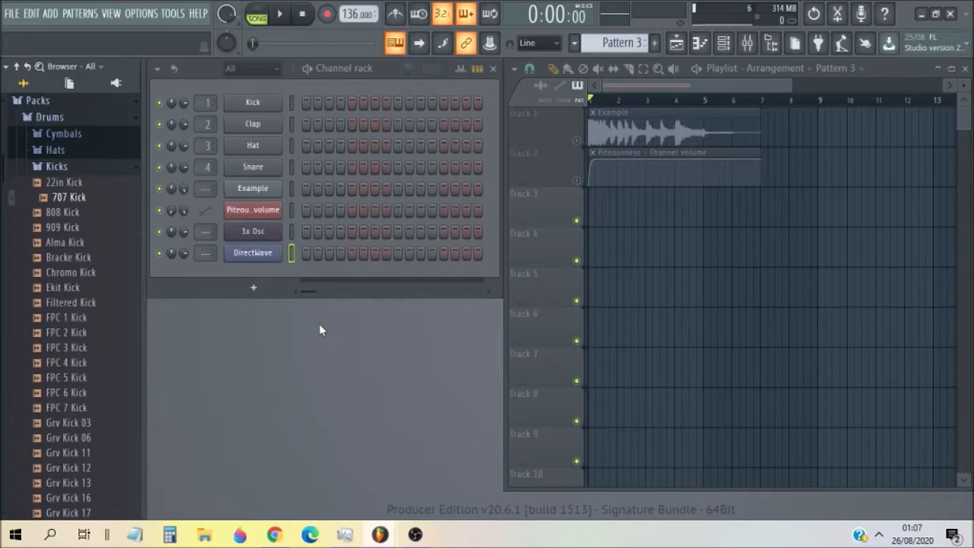
- Load the Strings Solo preset from the Orchestral folder of the Instruments packs onto the DirectWave channel and reposition its window
left_click(98, 171)
left_click(91, 118)
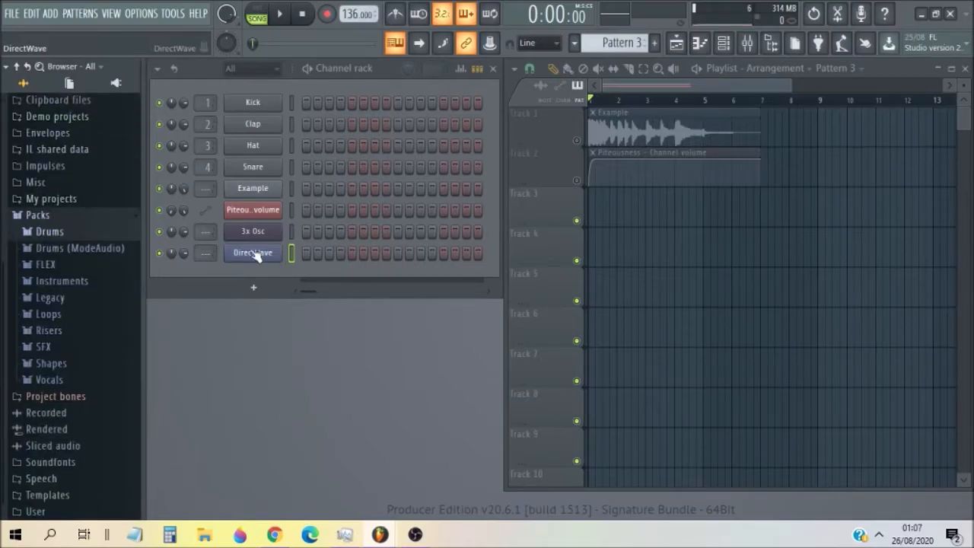
left_click(65, 281)
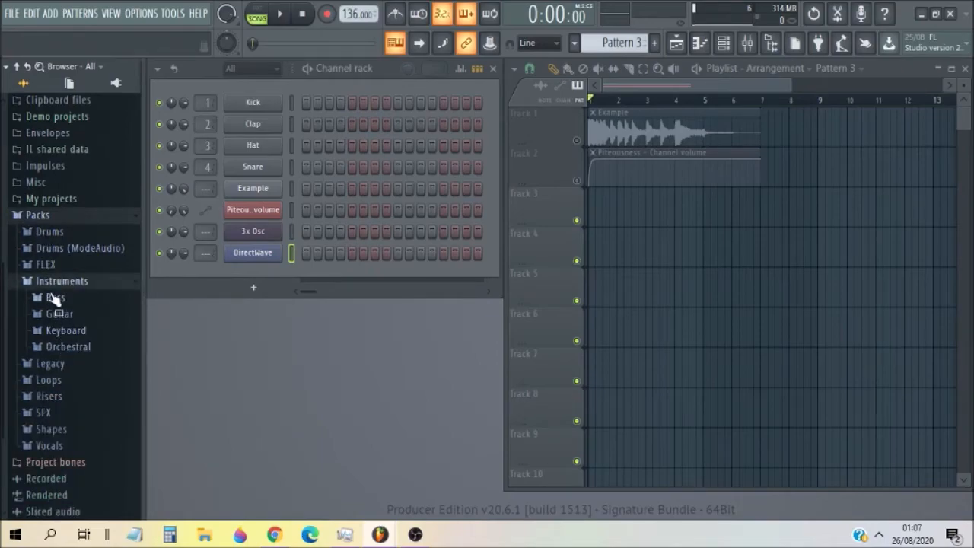
left_click(61, 330)
left_click(60, 329)
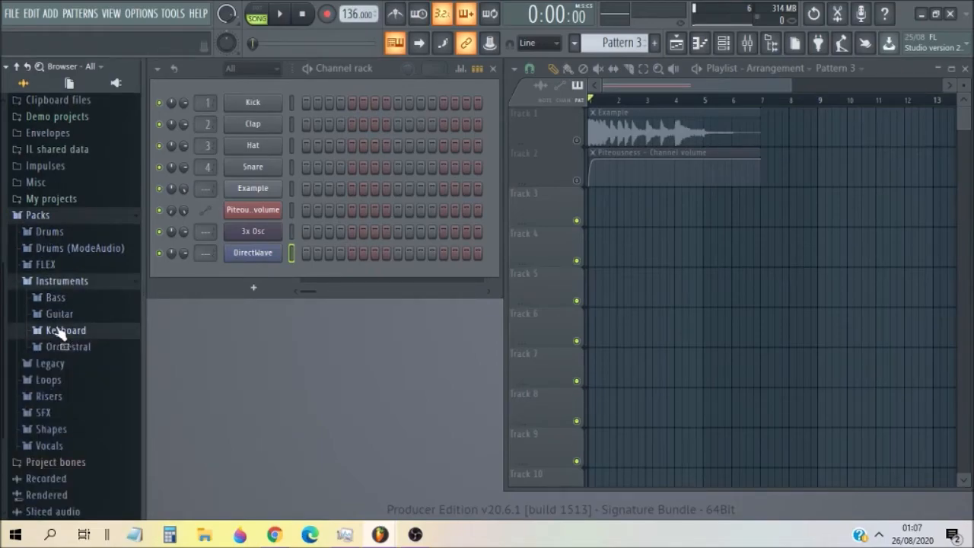
left_click(67, 347)
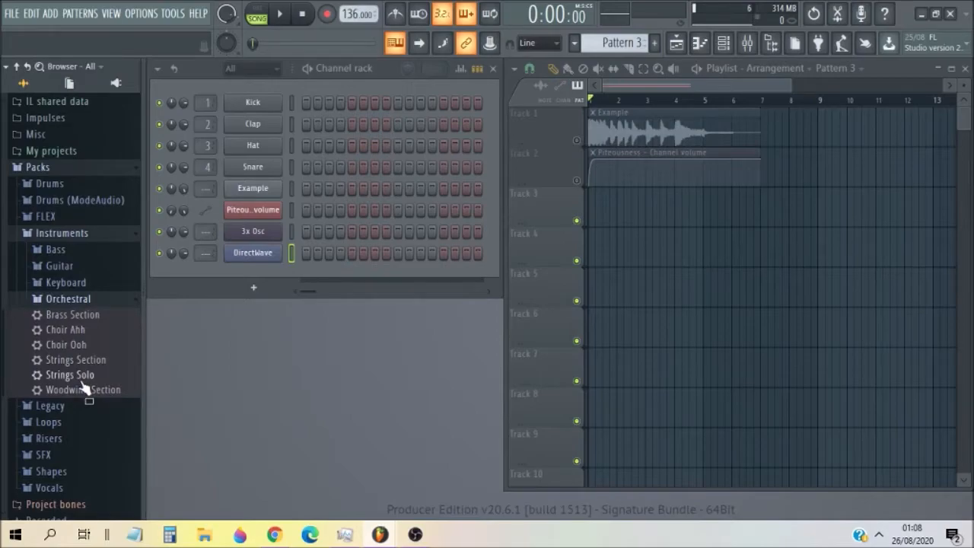
left_click_drag(78, 380, 239, 257)
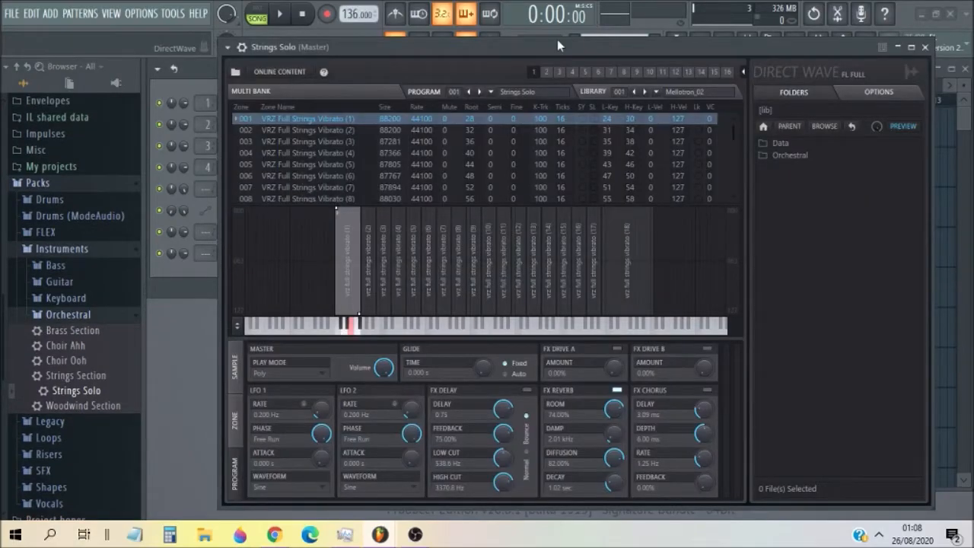
left_click_drag(558, 41, 429, 71)
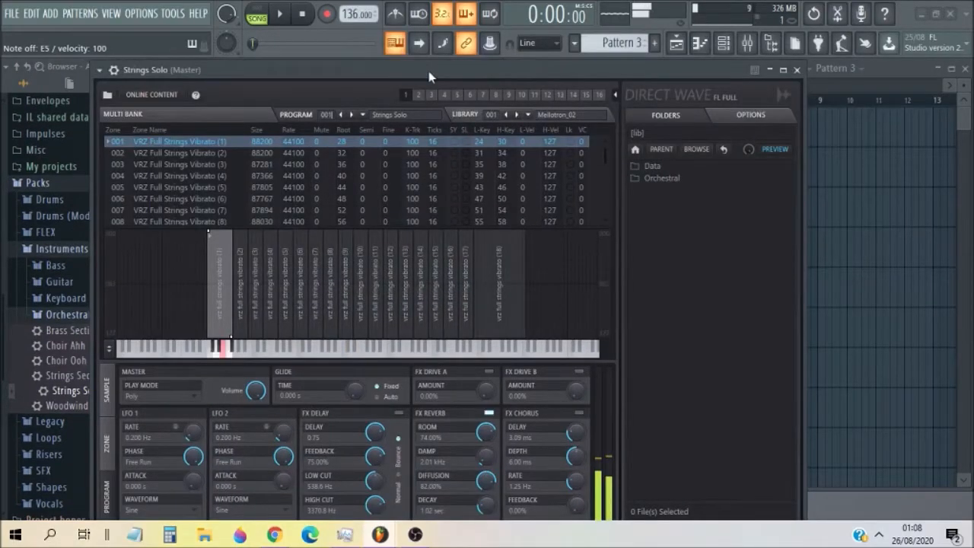
- Audition Strings Solo by playing a melody with notes such as C#5, E5 and G#5, and move its window clear of the browser
key("2")
key("n")
key("2")
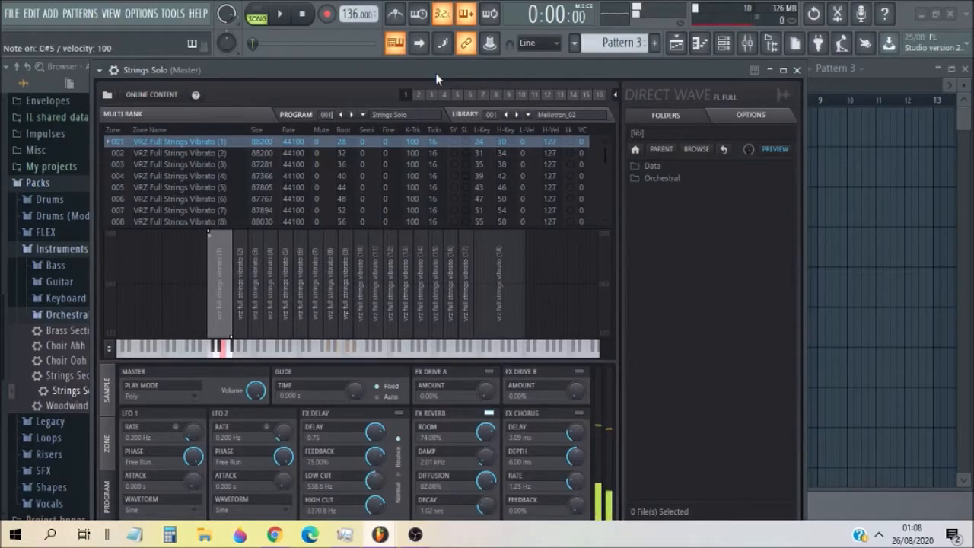
key("g")
key("m")
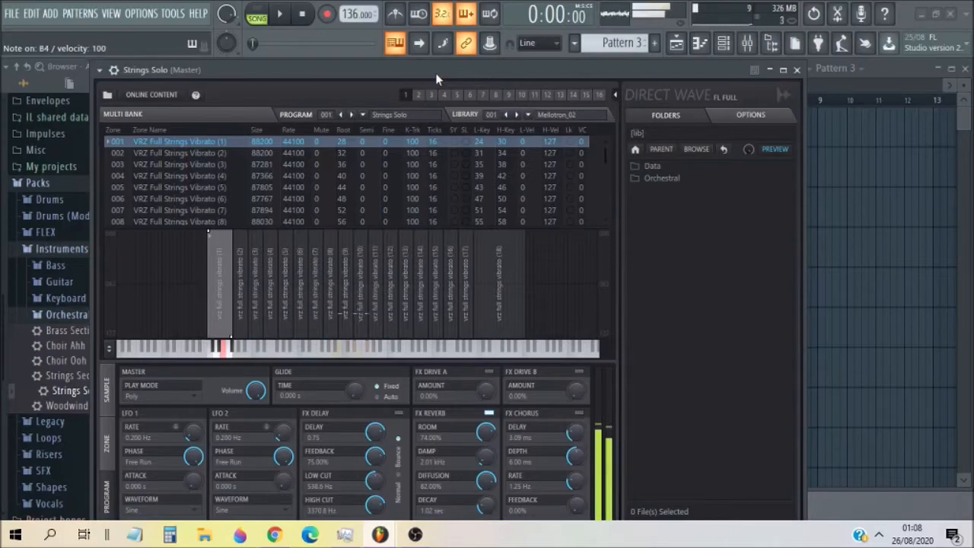
key("3")
key("2")
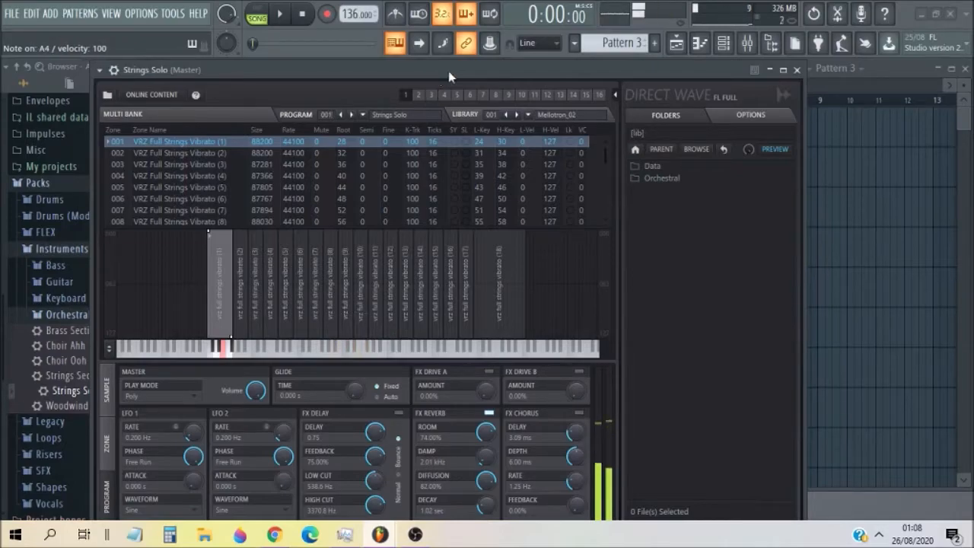
key("g")
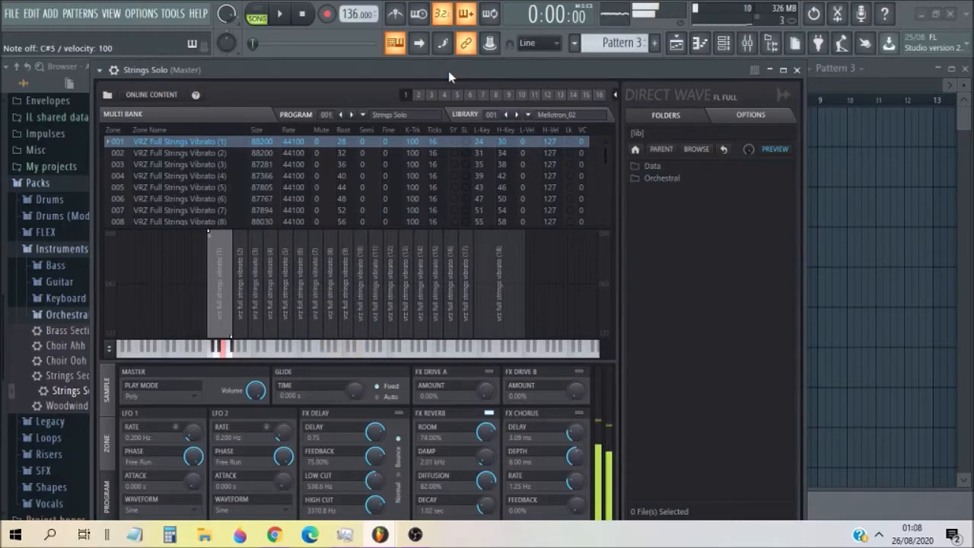
key("e")
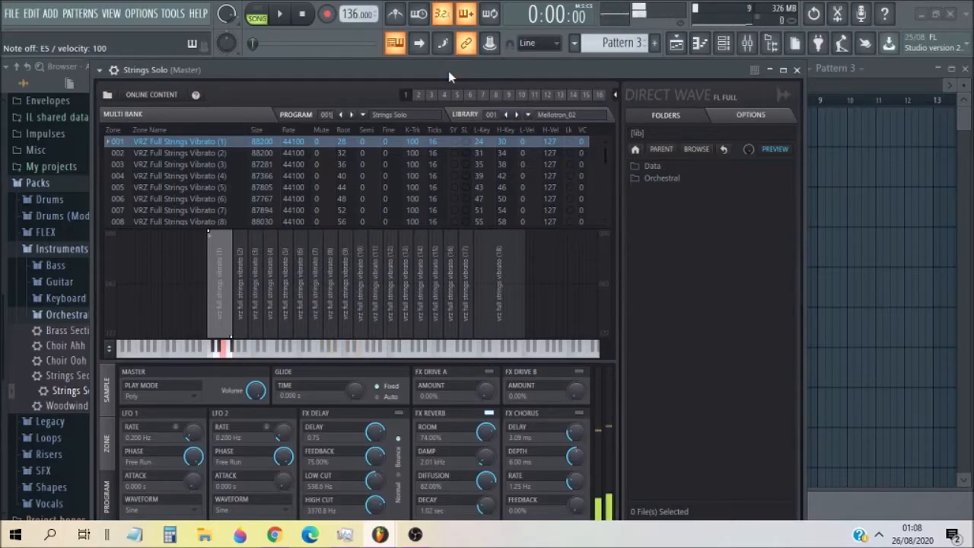
key("e")
key("e")
key("e")
key("6")
key("u")
key("e")
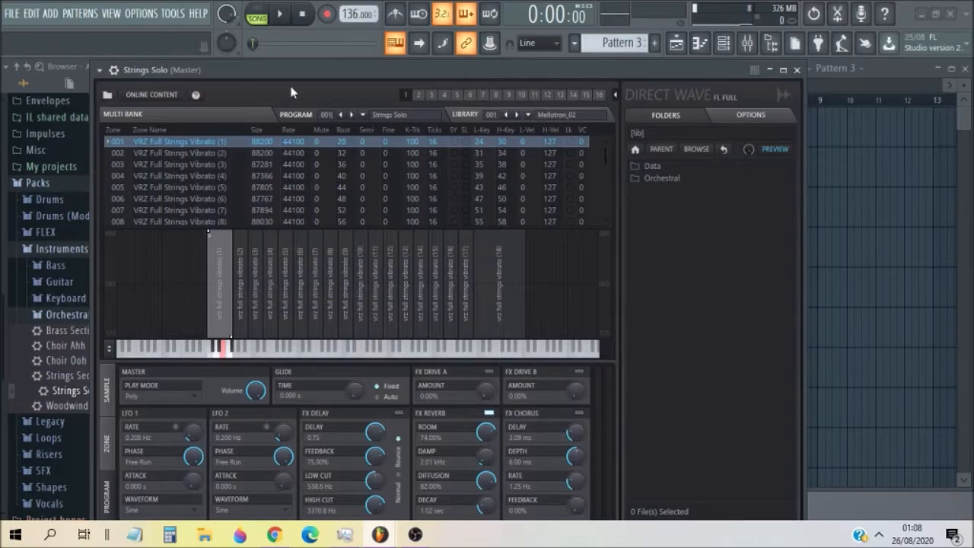
key("2")
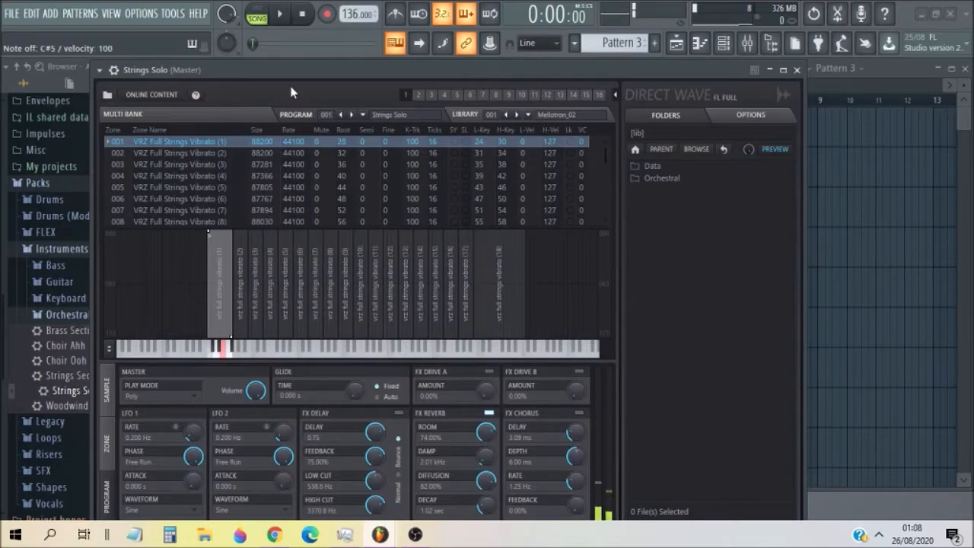
key("e")
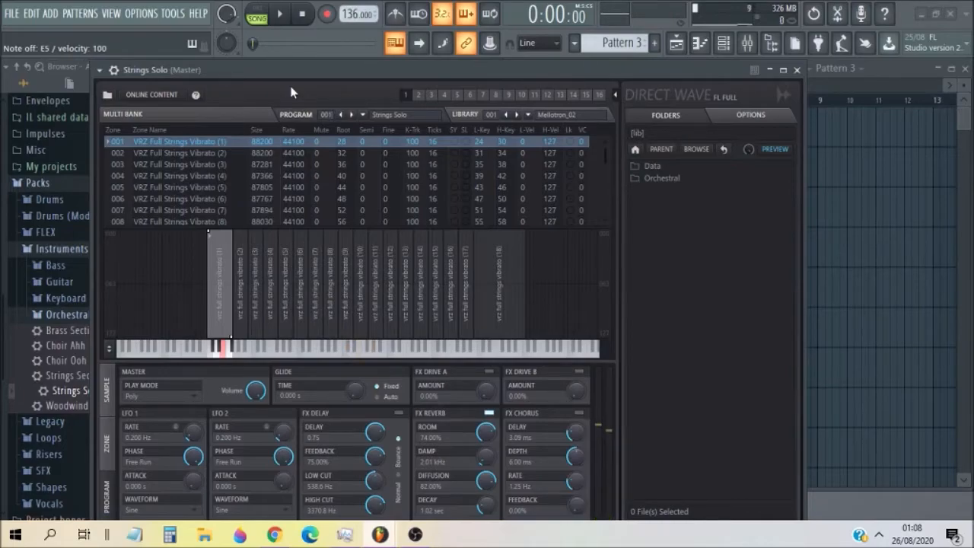
key("e")
key("5")
key("e")
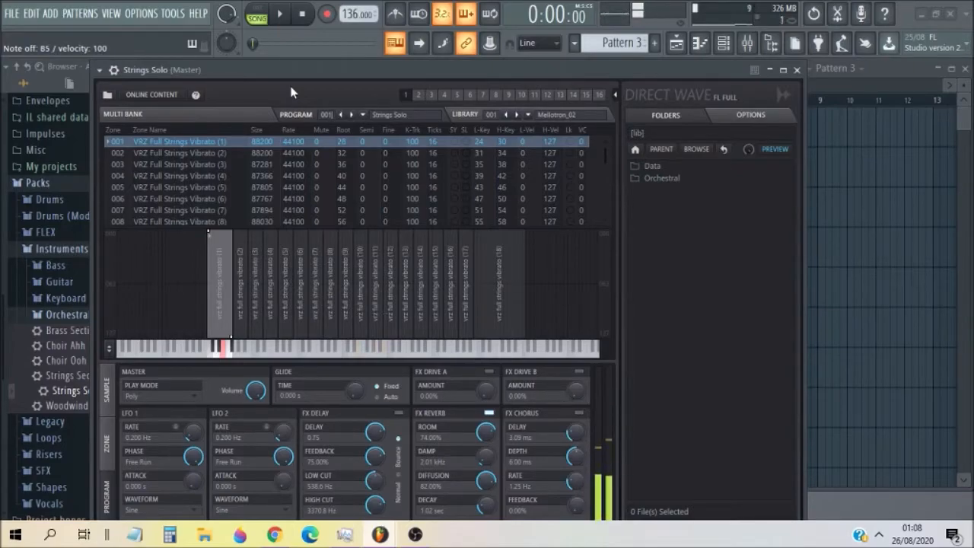
key("e")
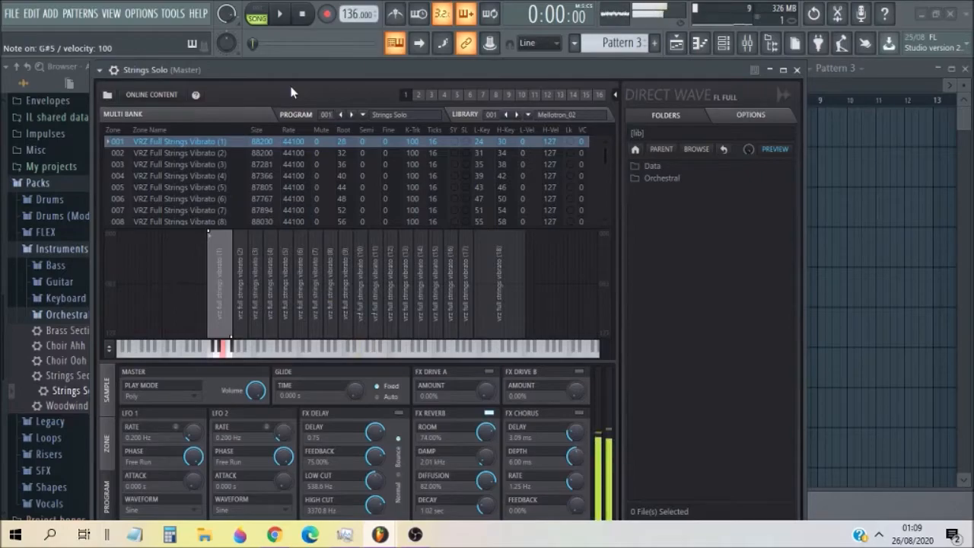
key("e")
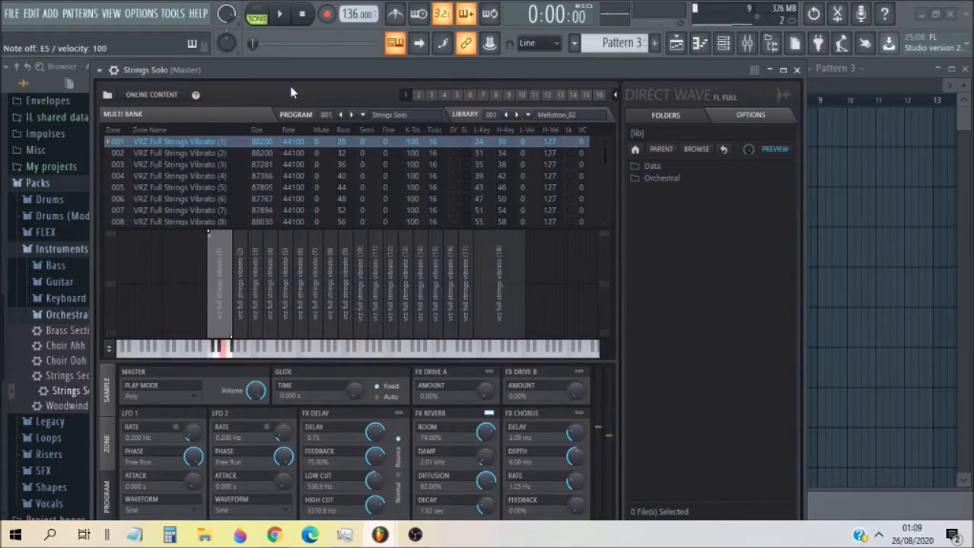
key("u")
key("6")
key("e")
left_click_drag(333, 69, 394, 72)
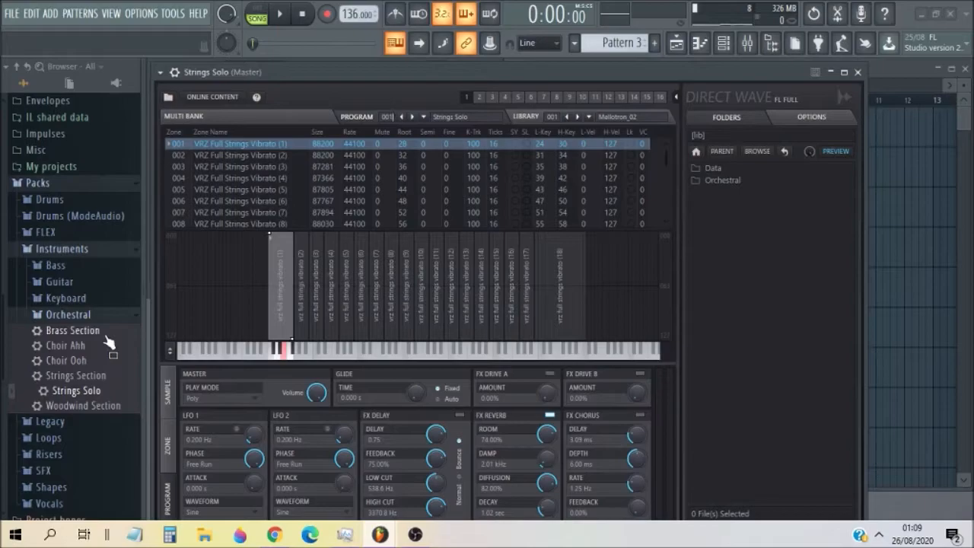
- Load the Brass Section preset from the Orchestral folder onto the Strings Solo channel and reposition its window
left_click_drag(254, 72, 630, 109)
left_click_drag(76, 330, 236, 193)
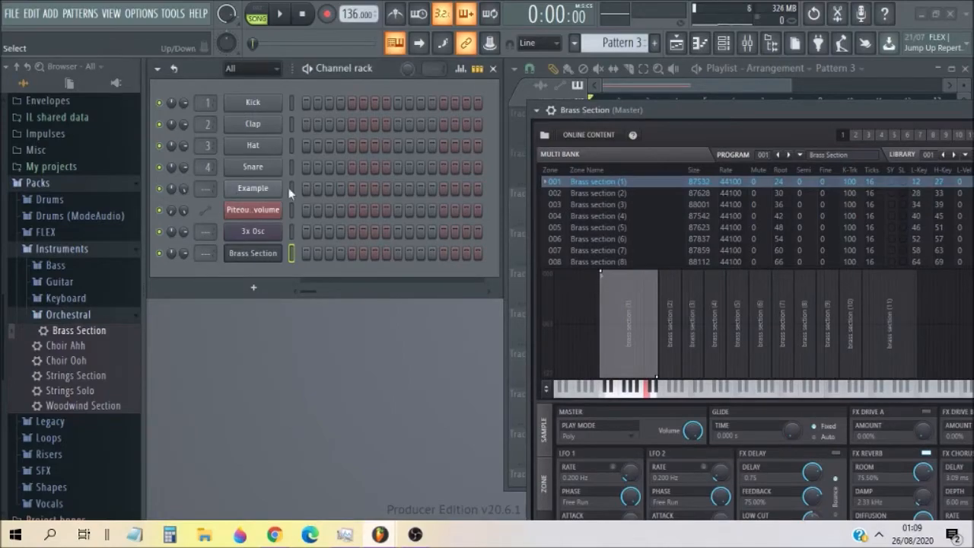
left_click_drag(700, 106, 358, 104)
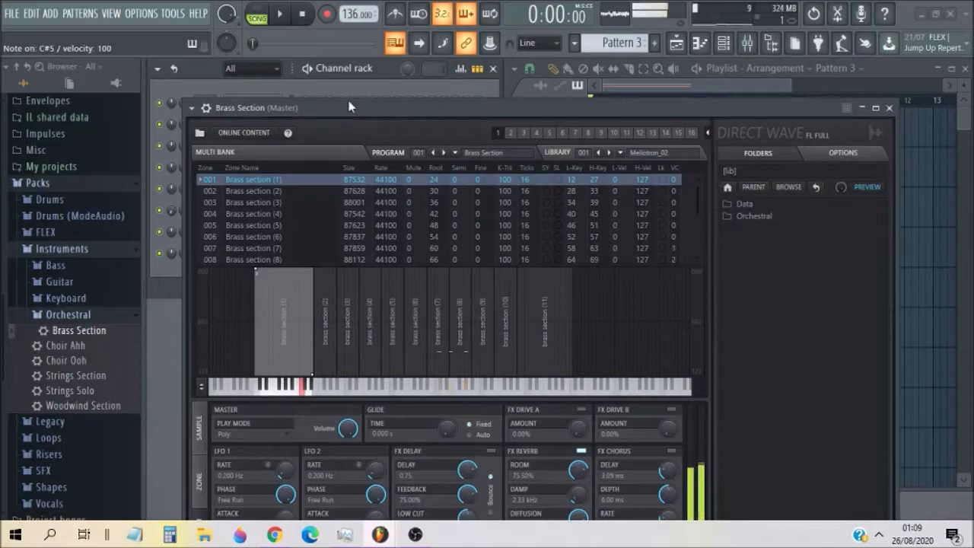
- Audition the Brass Section preset by playing notes such as C#5 and C#4, and shift its window clear of the browser
key("s")
key("c")
key("h")
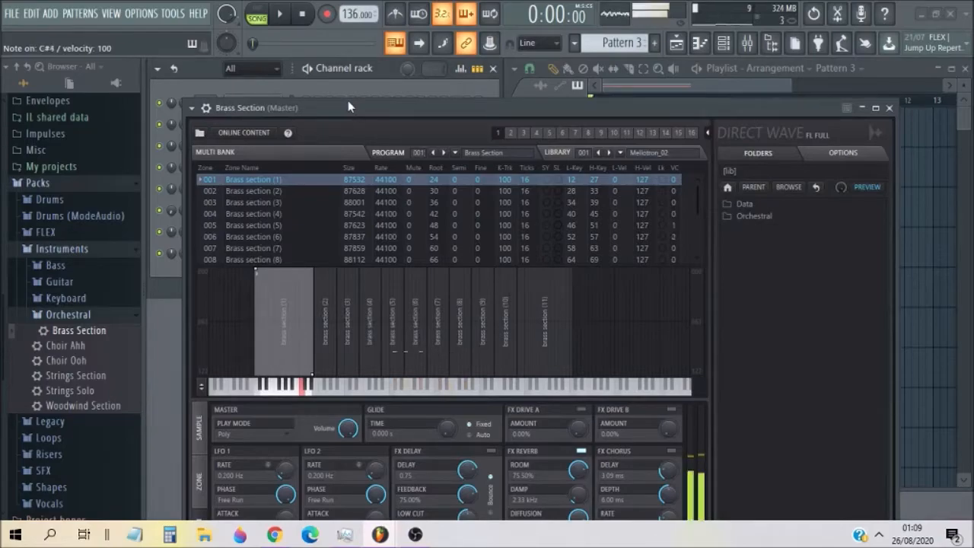
key("9")
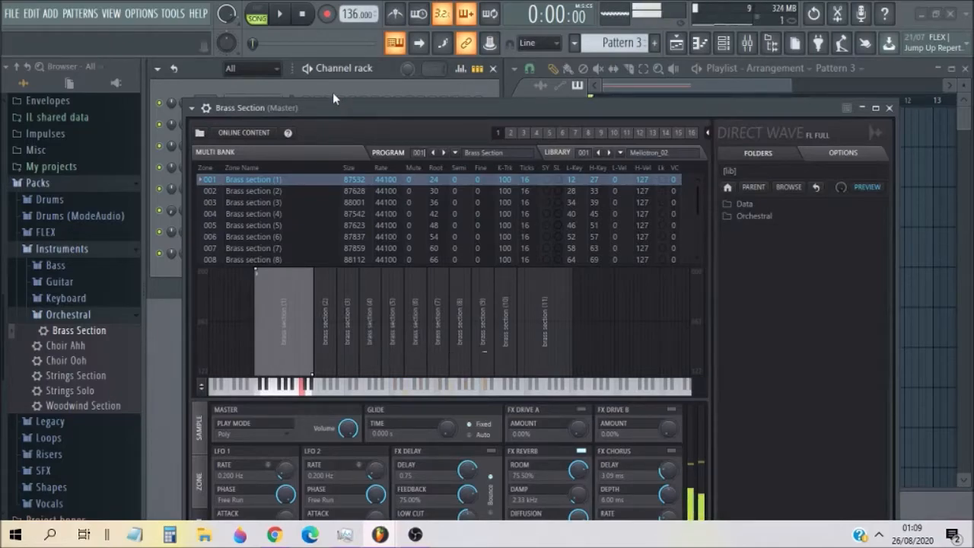
left_click_drag(332, 107, 364, 122)
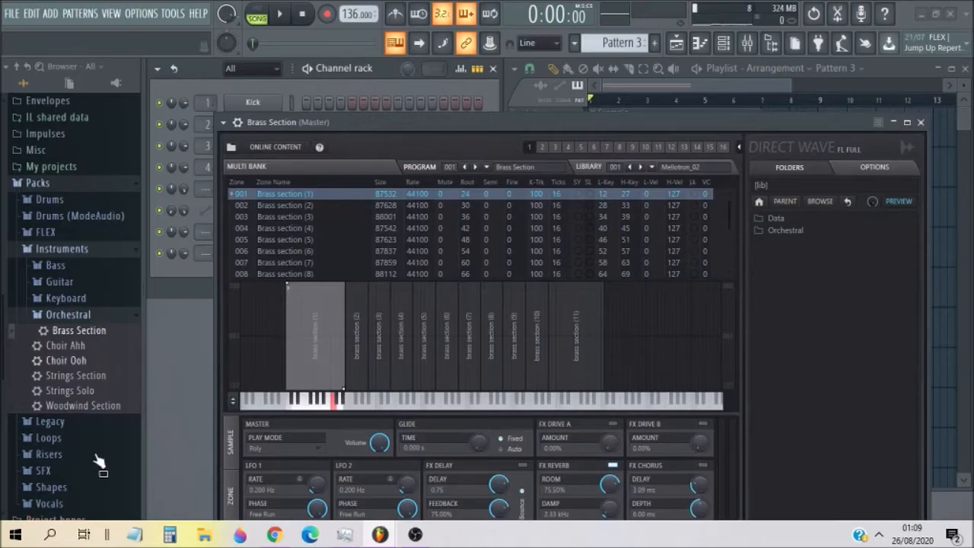
- Move the Brass Section window lower and open the channel's piano roll
left_click_drag(451, 125, 485, 308)
right_click(279, 246)
left_click(301, 250)
- Audition the brass range by placing one note and moving it through C#8, C1, B1 and C2, and delete it
left_click_drag(232, 217, 119, 175)
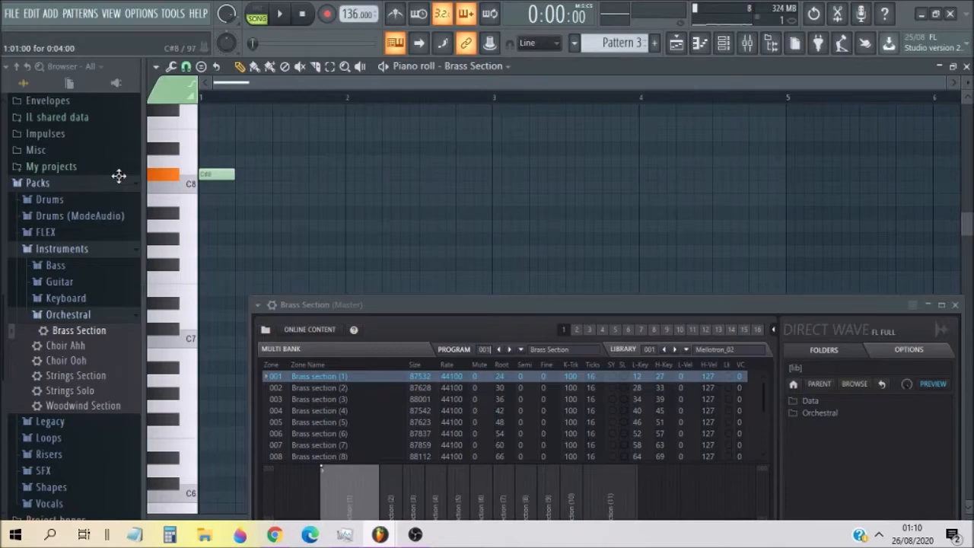
left_click_drag(119, 176, 47, 354)
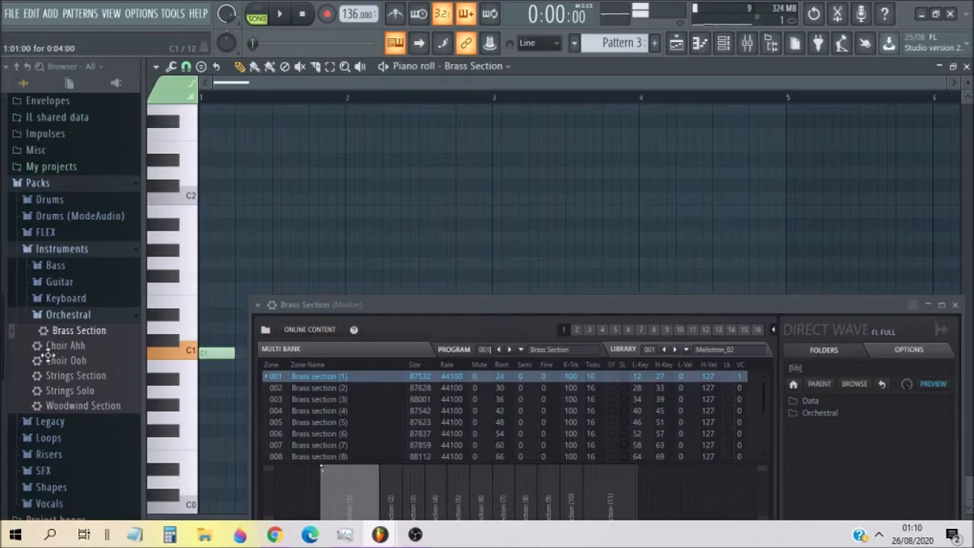
left_click_drag(48, 354, 65, 202)
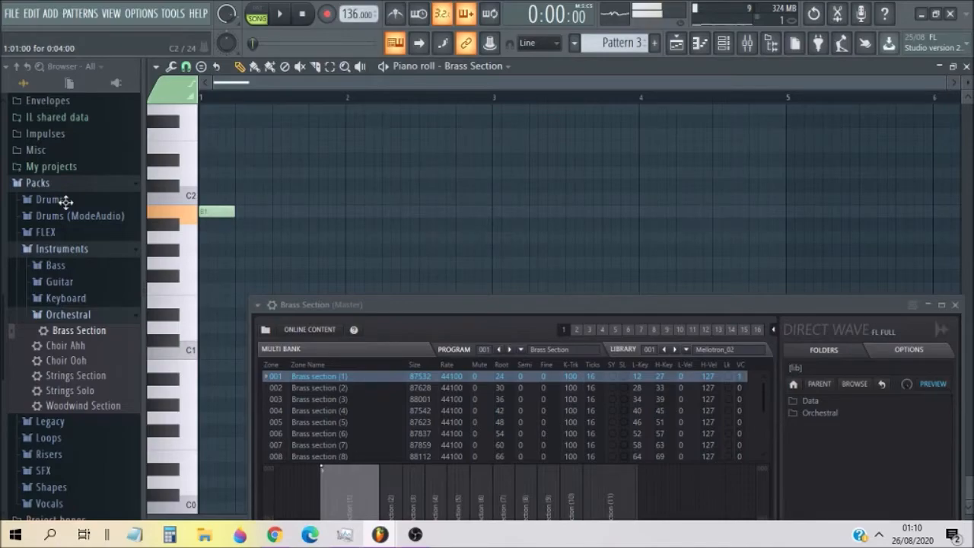
left_click_drag(65, 200, 234, 194)
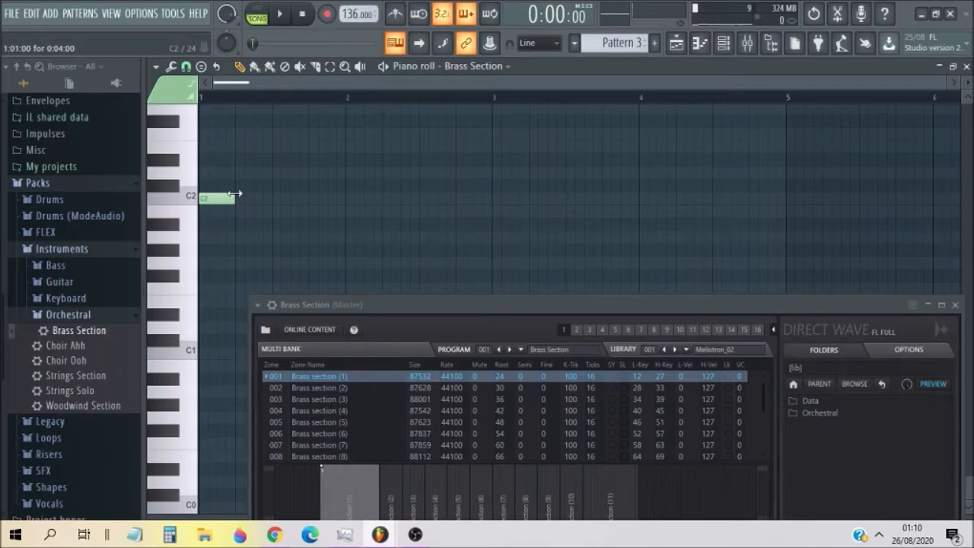
right_click(232, 196)
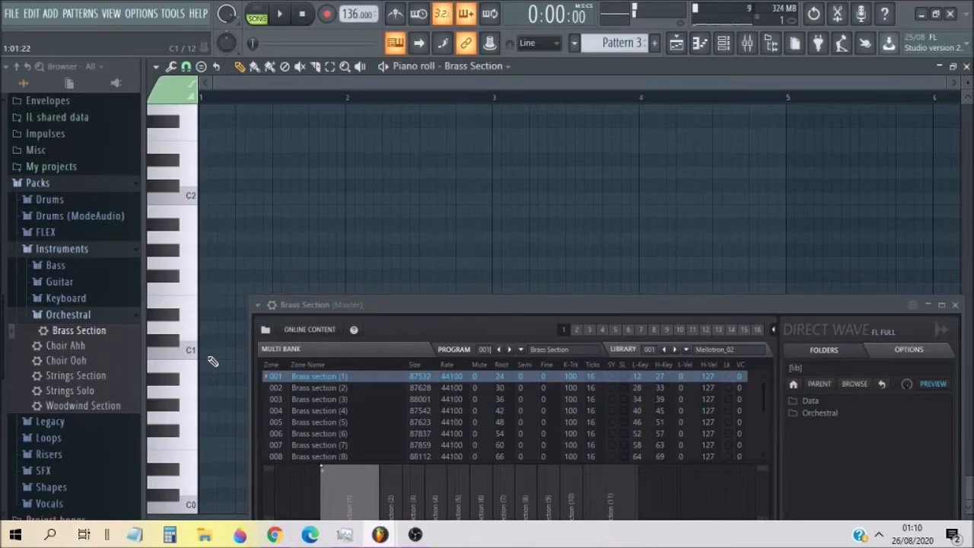
- Look through the browser's folders and the Packs contents, collapsing the Instruments pack
scroll(3, 320, "down", 2)
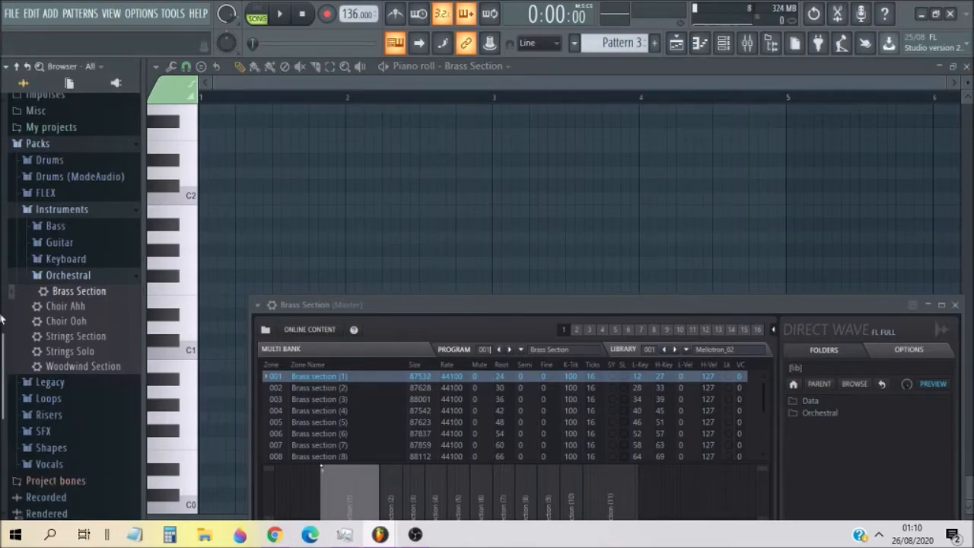
scroll(2, 320, "down", 4)
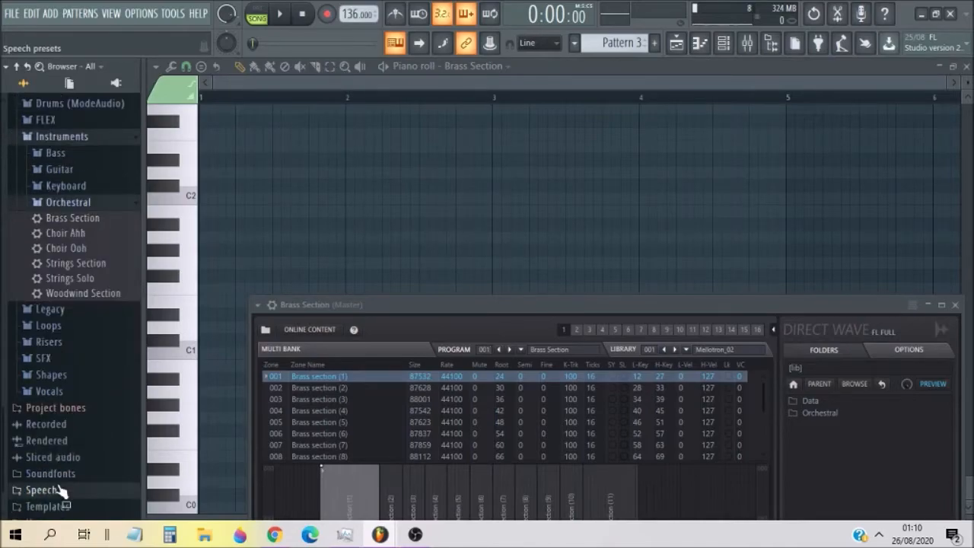
left_click(2, 395)
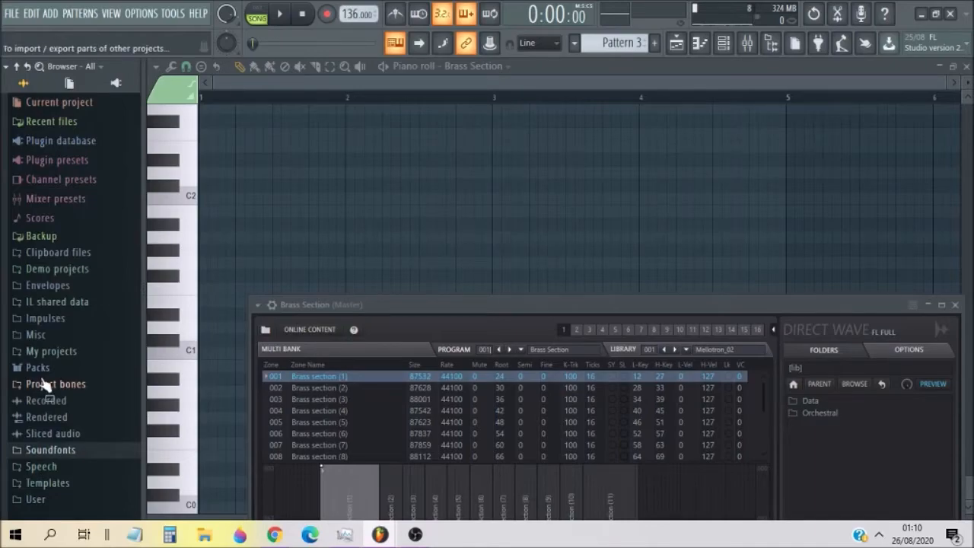
left_click(38, 369)
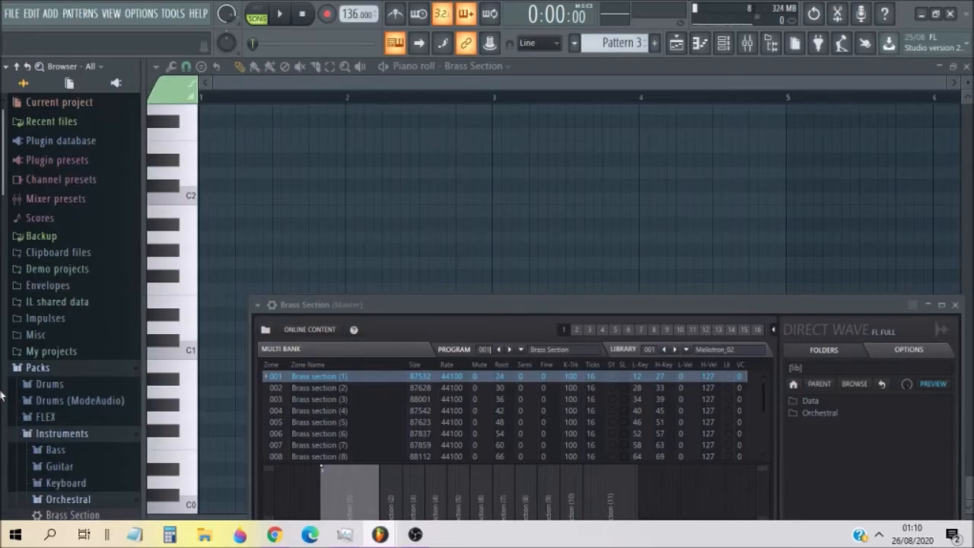
scroll(88, 283, "down", 4)
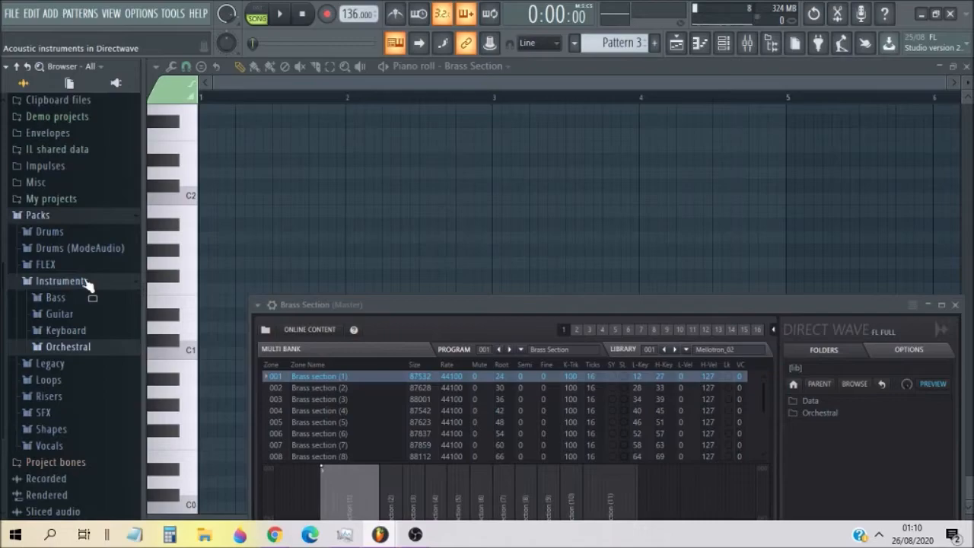
left_click(87, 281)
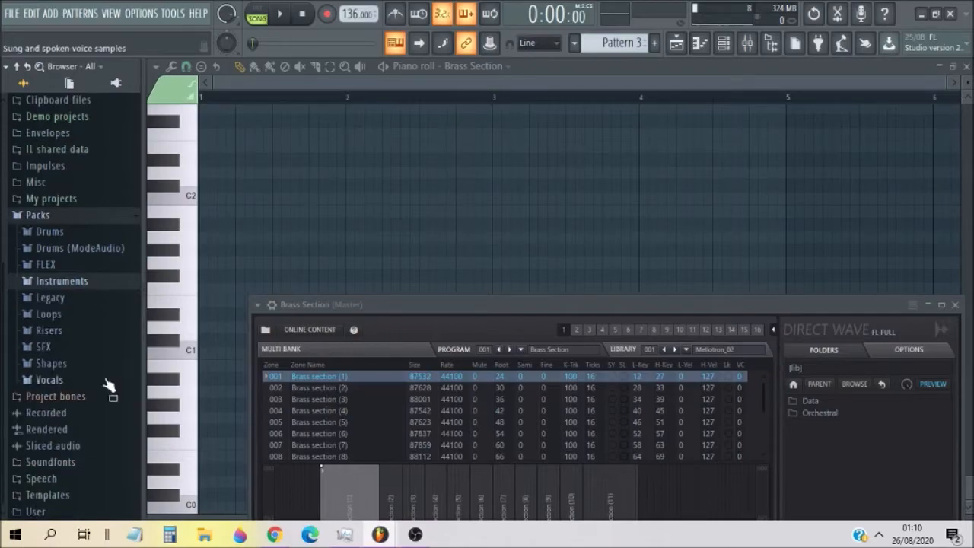
scroll(43, 326, "up", 4)
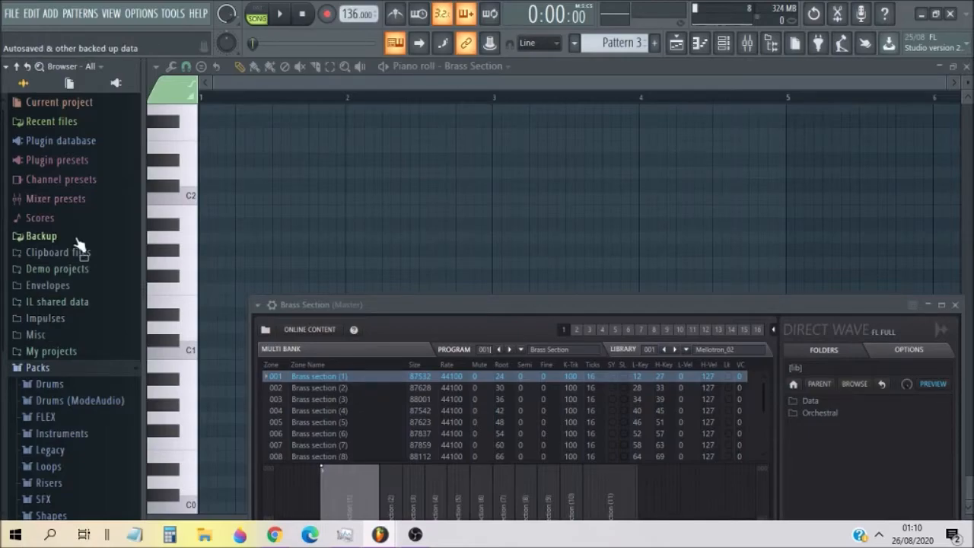
scroll(79, 244, "down", 3)
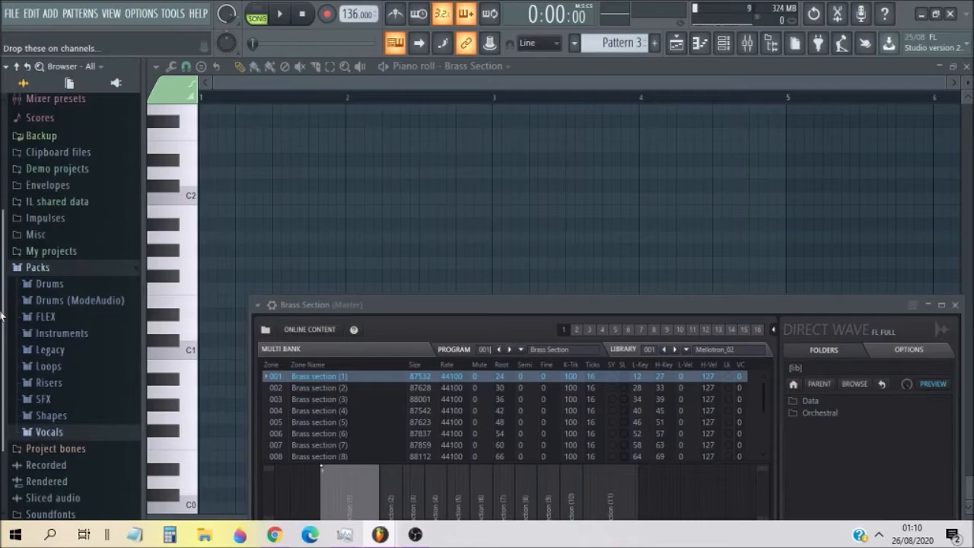
left_click_drag(2, 316, 3, 323)
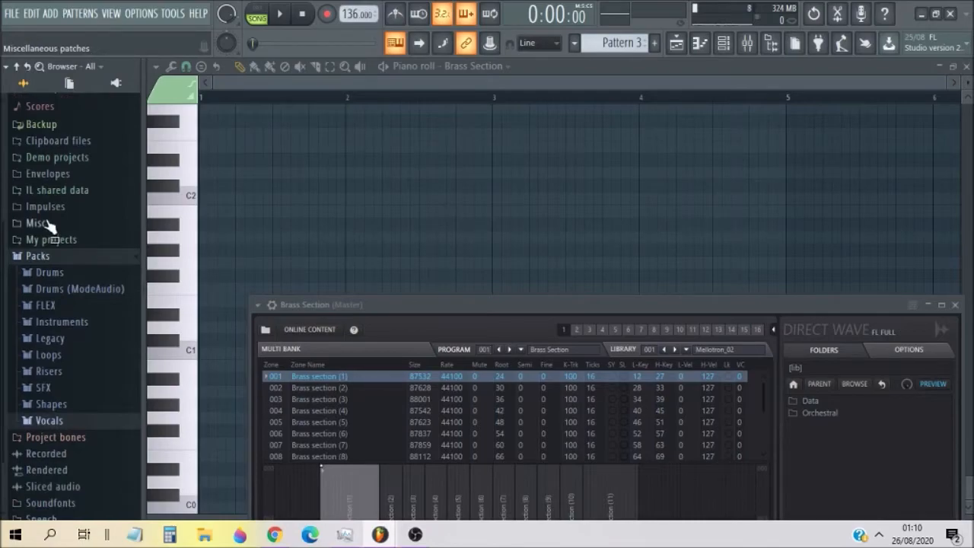
- Expand the Legacy pack down to the Orchestral folder inside its Instruments folder
left_click(53, 339)
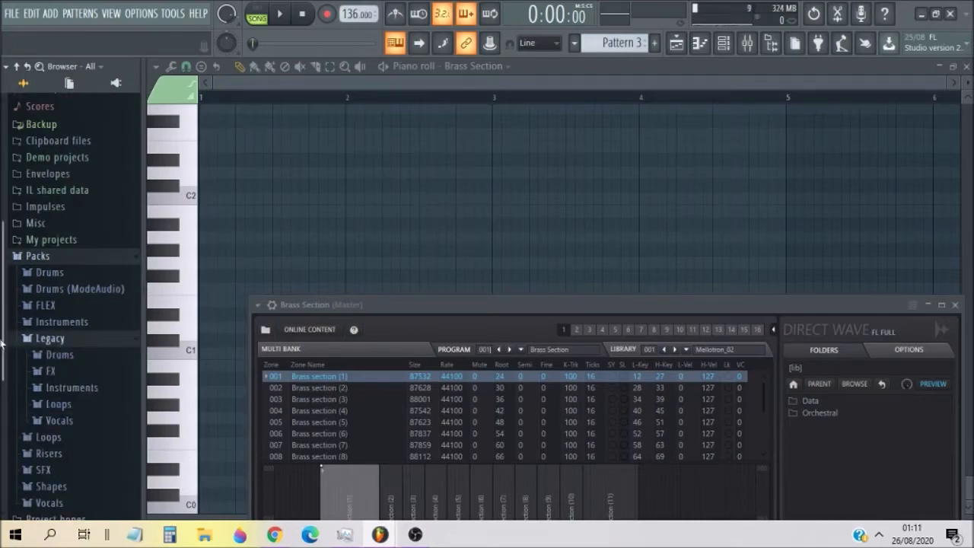
left_click(59, 387)
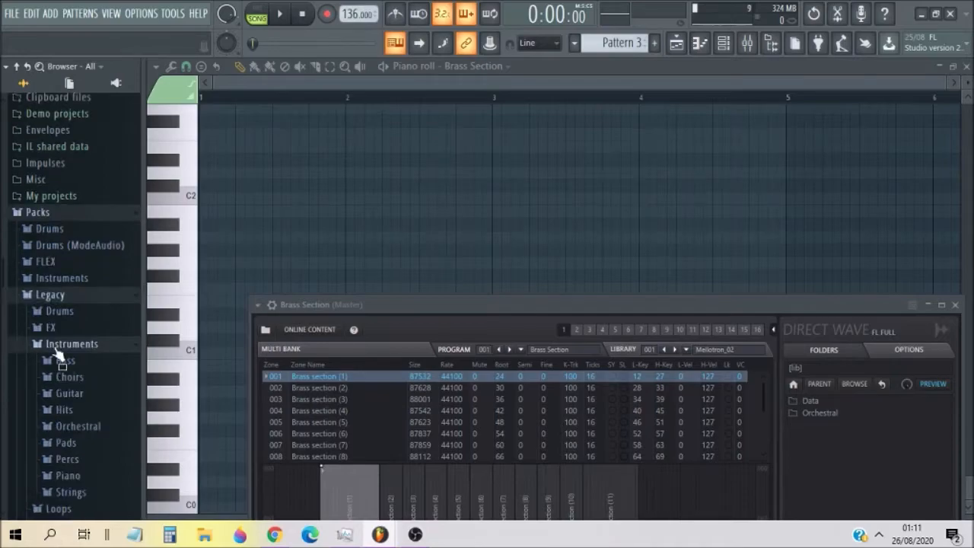
scroll(104, 304, "down", 3)
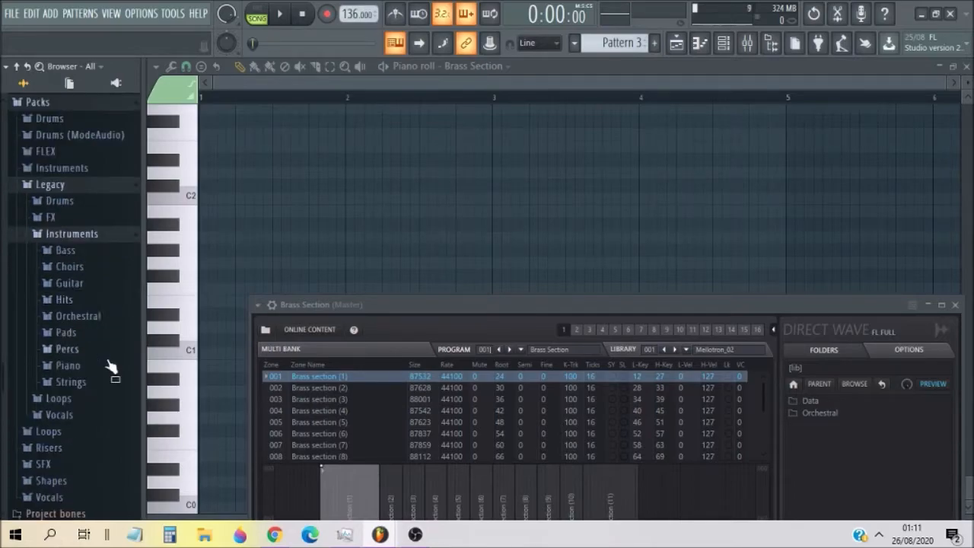
left_click(85, 318)
- Examine the Strings and Trombone sample folders and the FLS presets in the Legacy Orchestral folder
left_click(67, 291)
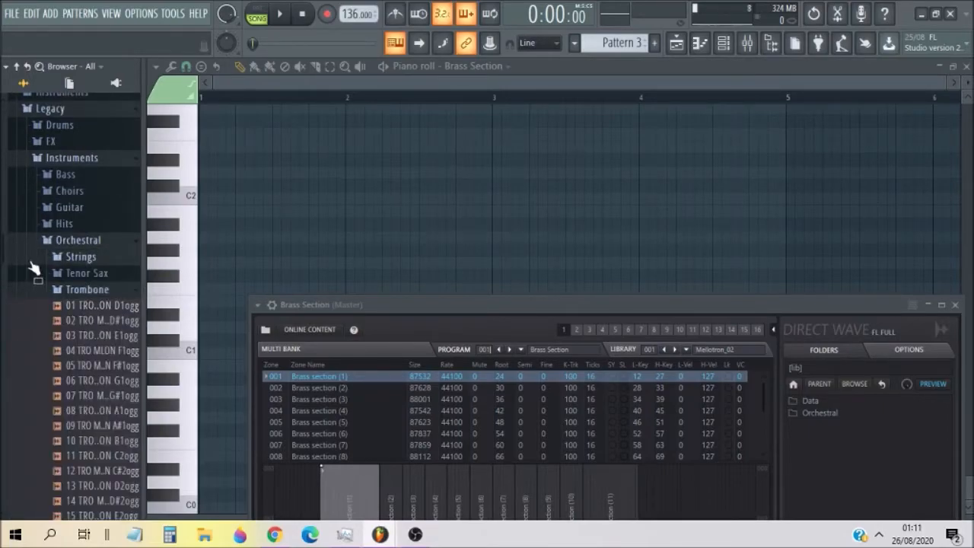
left_click(63, 257)
left_click(79, 263)
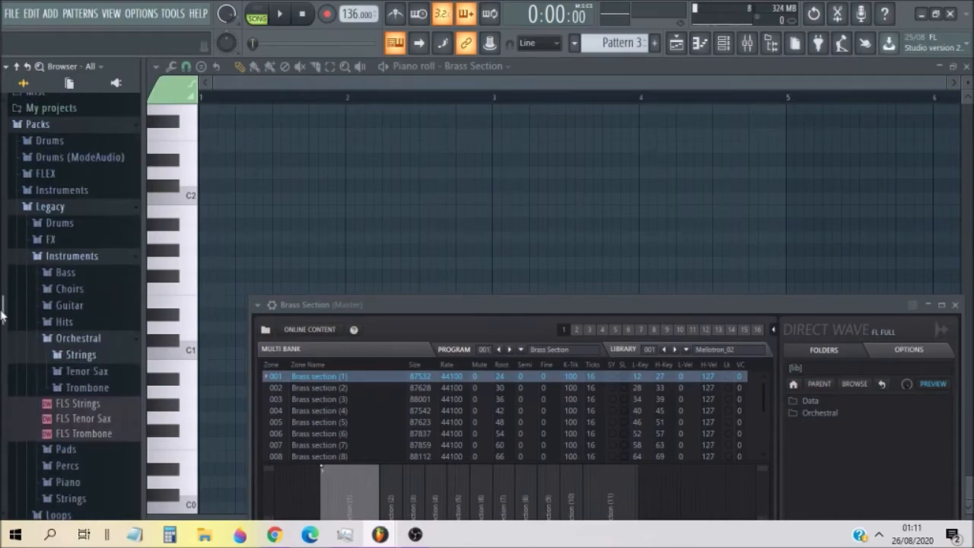
scroll(8, 309, "down", 2)
left_click(68, 307)
left_click(76, 309)
left_click(103, 358)
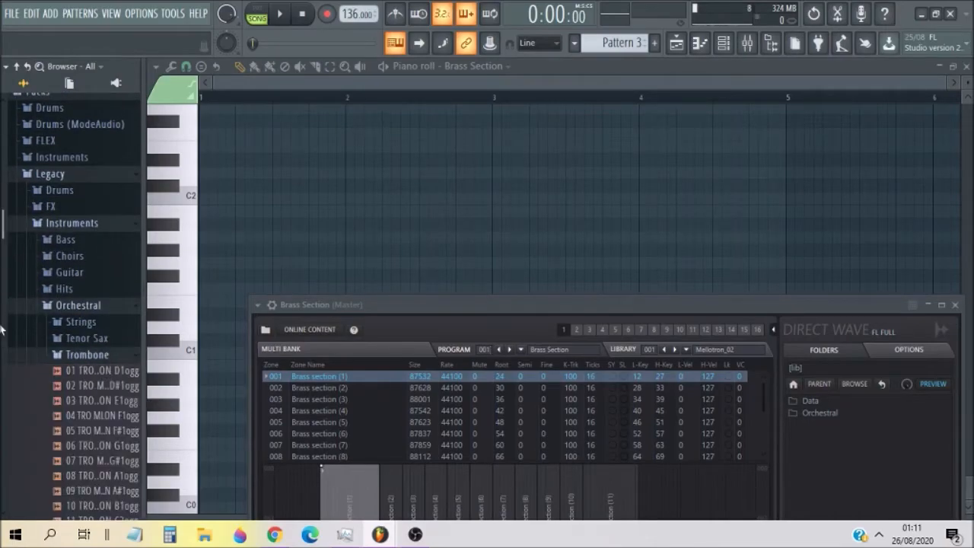
scroll(106, 343, "down", 12)
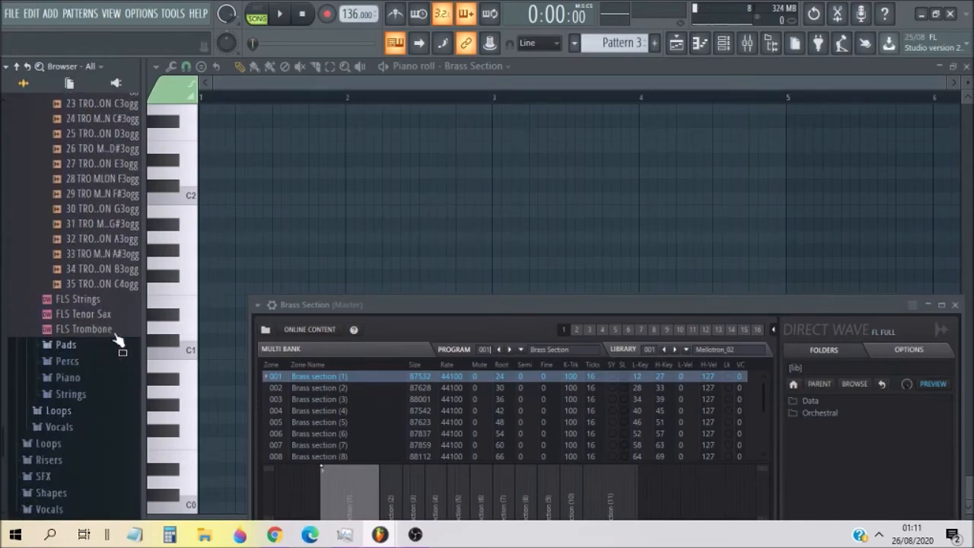
scroll(38, 305, "up", 15)
scroll(36, 271, "down", 5)
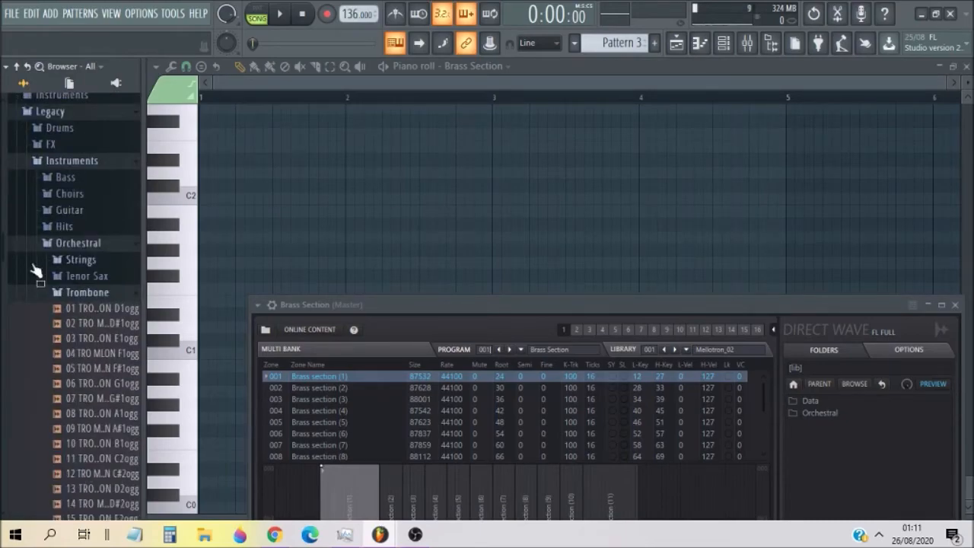
- Collapse the Trombone folder, close the piano roll, and load the FLS Trombone preset onto the Brass Section channel
left_click(85, 292)
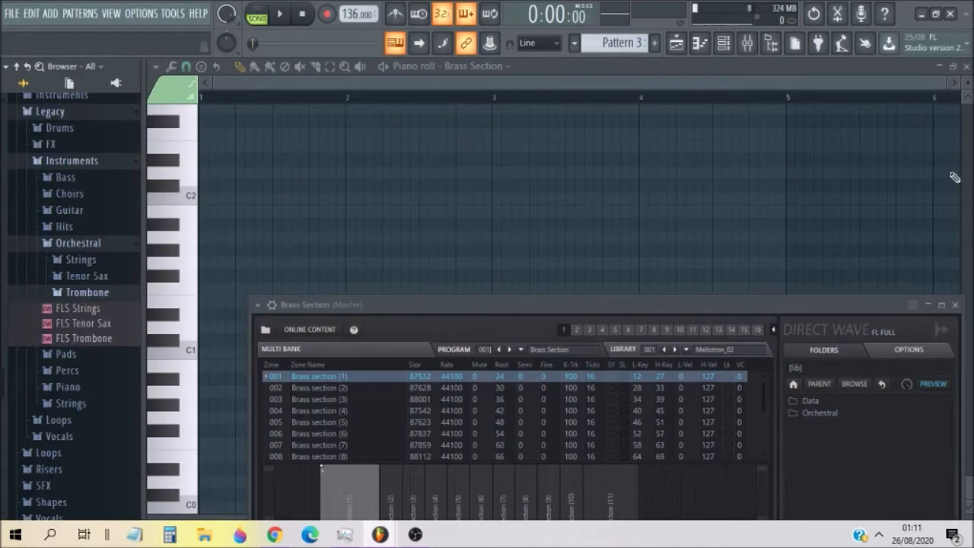
left_click(967, 66)
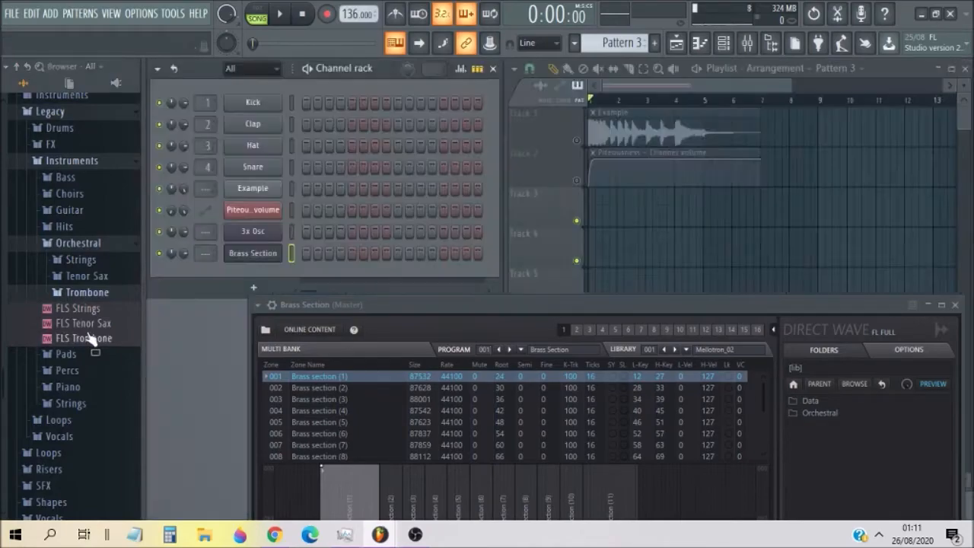
left_click_drag(90, 340, 261, 252)
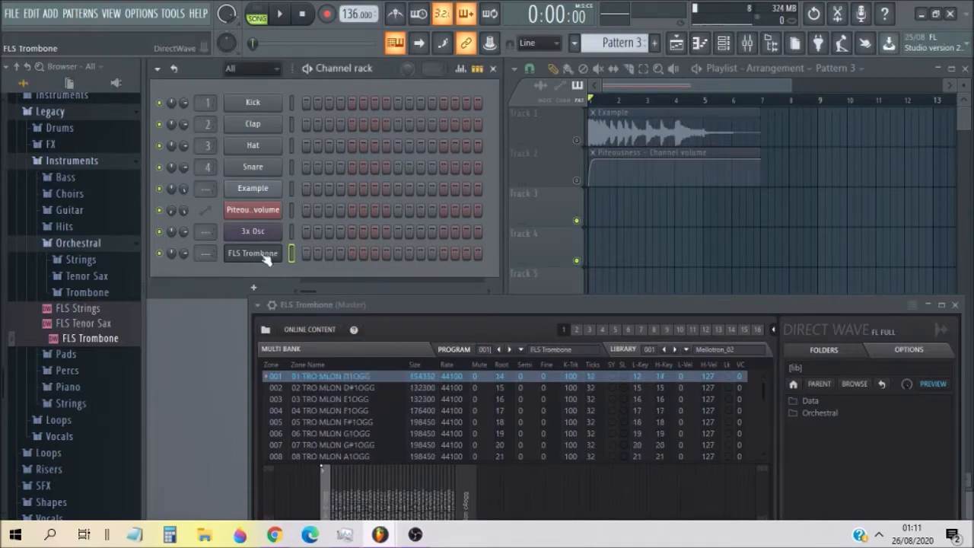
- Open the FLS Trombone piano roll, move the plugin window aside, and add a C#1 note about half a bar long at bar 1
key("F7")
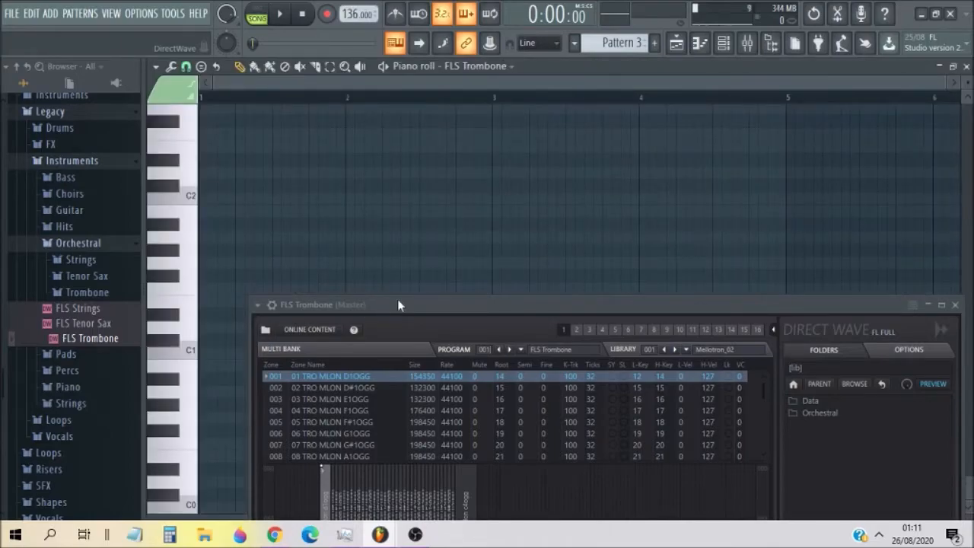
left_click_drag(398, 303, 530, 177)
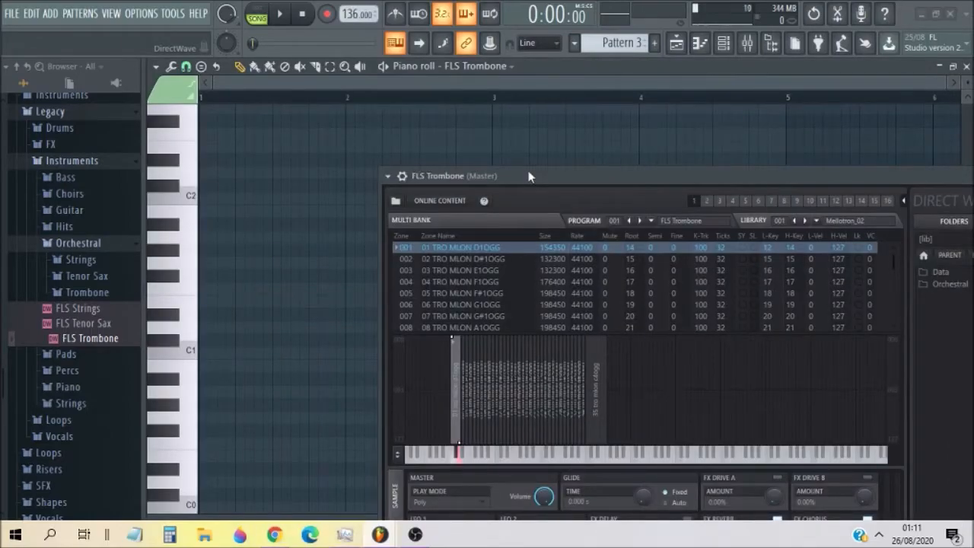
mouse_move(204, 328)
left_mouse_down()
mouse_move(155, 289)
mouse_move(162, 263)
mouse_move(216, 338)
left_mouse_up()
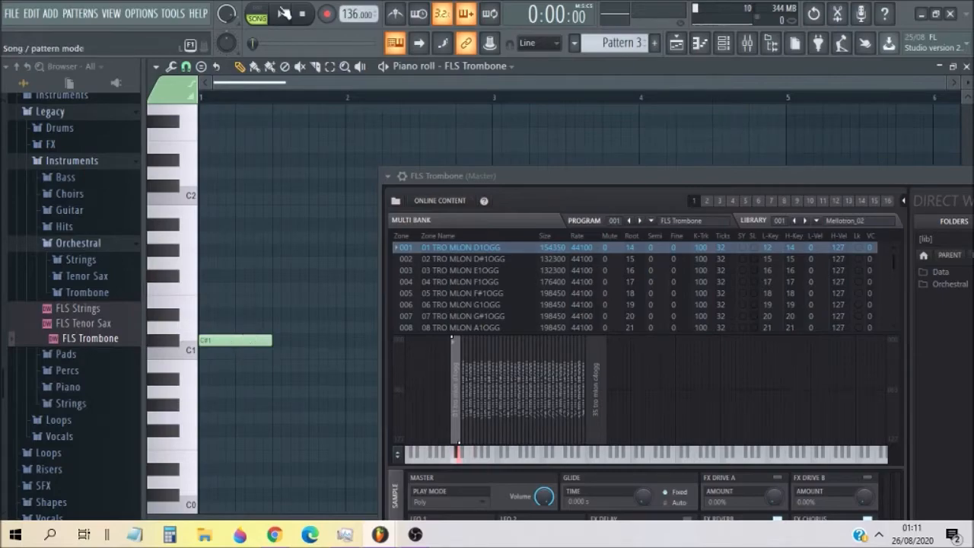
- Replace the FLS Trombone channel's instrument with Drumaxx
left_click(206, 537)
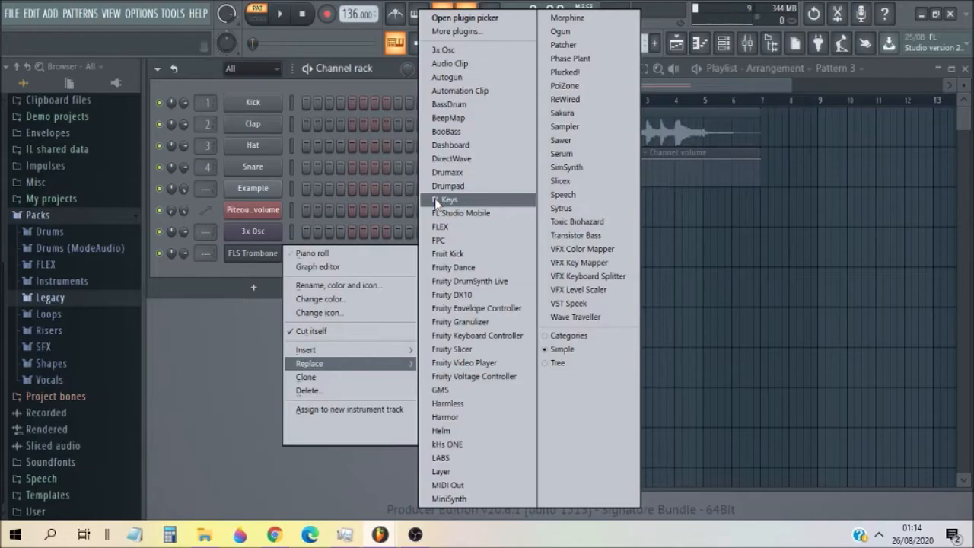
left_click(448, 172)
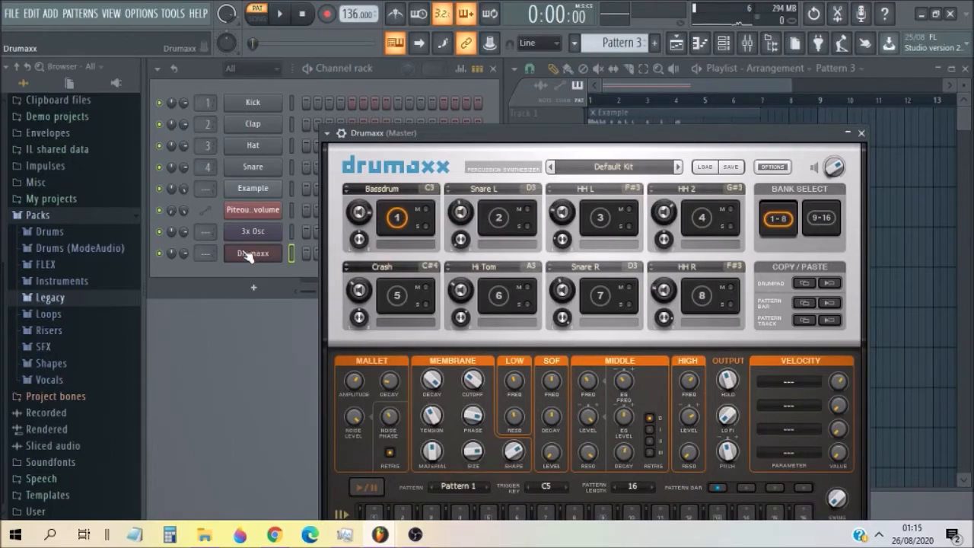
- Replace the Drumaxx channel's instrument with FL Keys, move its window upward, and play a C#5 test note
right_click(249, 257)
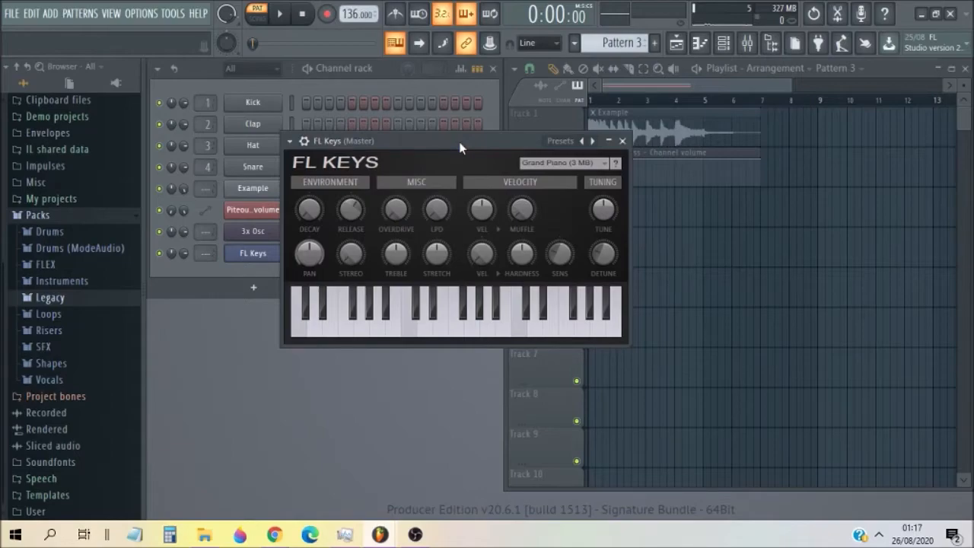
left_click_drag(460, 147, 479, 104)
key("s")
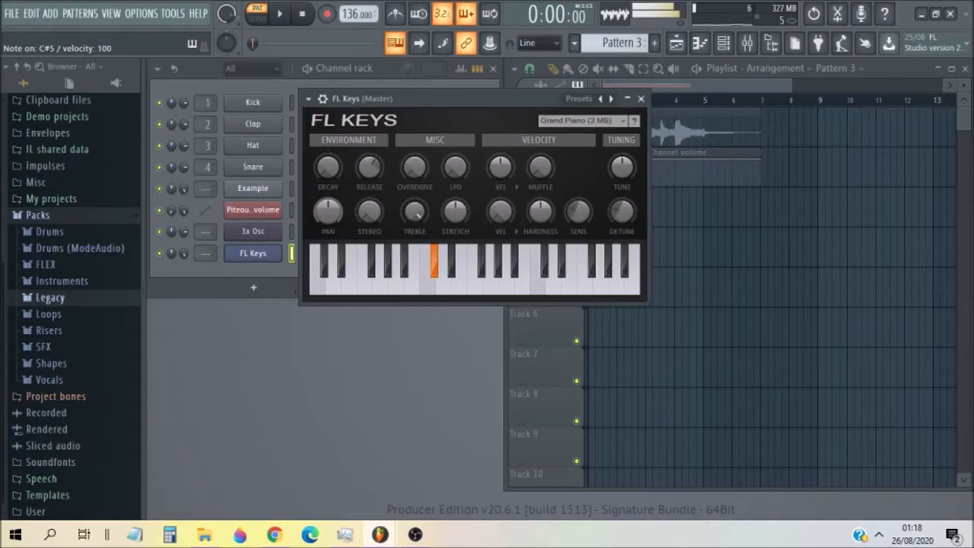
key("Right")
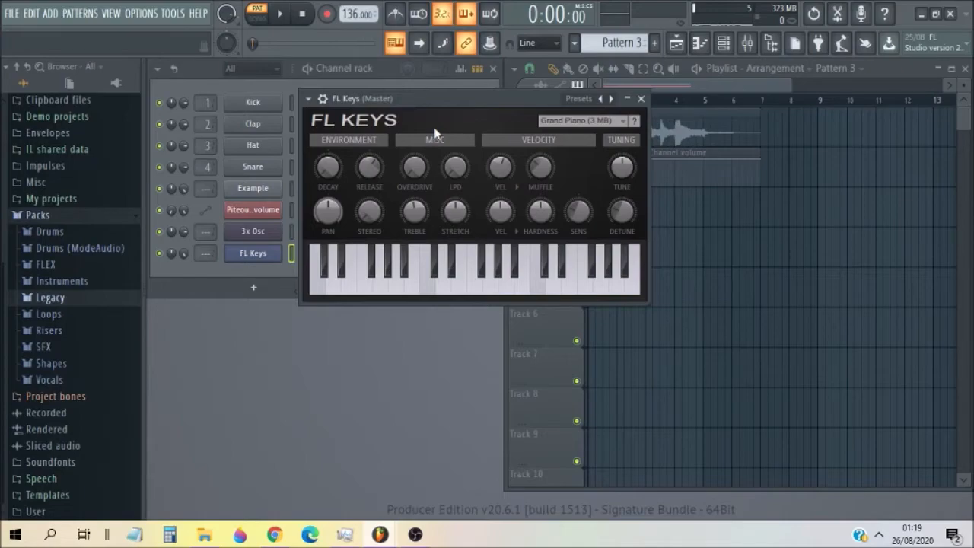
- Route the FL Keys channel to a free mixer track and open the OTT effect in that track's first slot
left_click(308, 99)
mouse_move(396, 141)
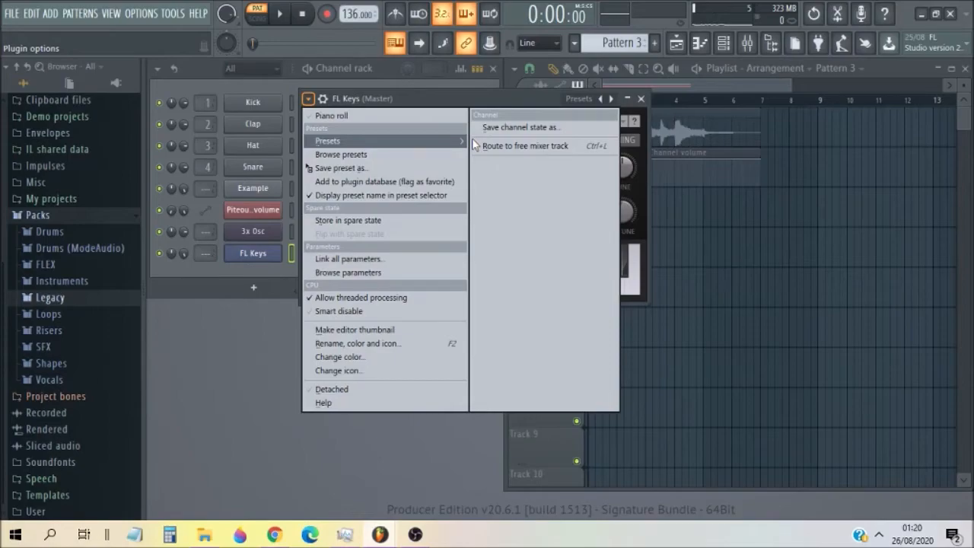
left_click(518, 145)
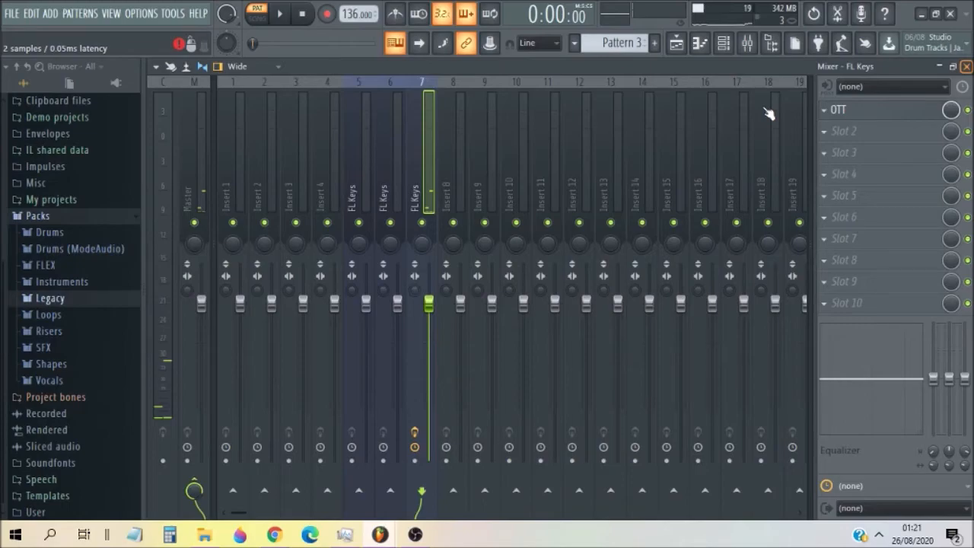
left_click(838, 110)
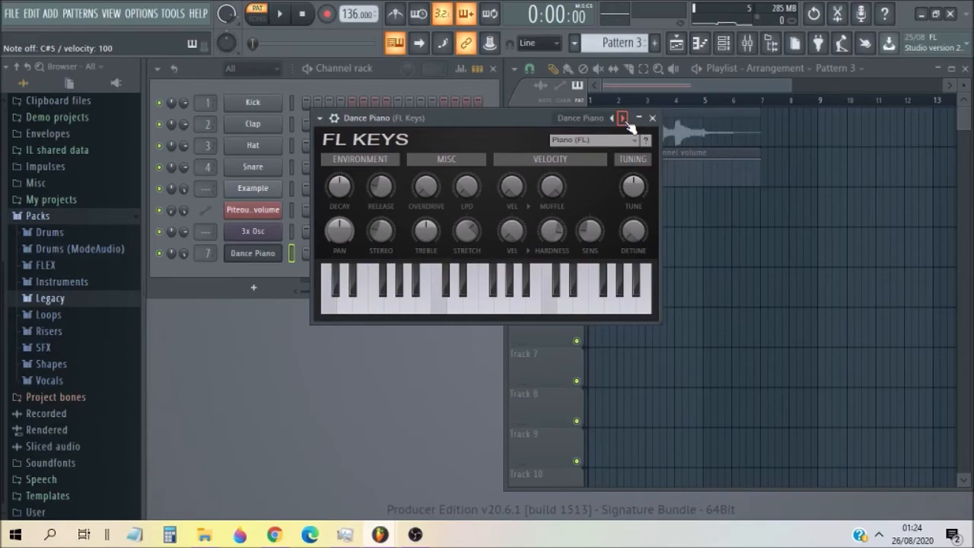
- Switch FL Keys to the Dark Piano preset, and briefly play and stop the playlist in song mode
left_click(624, 118)
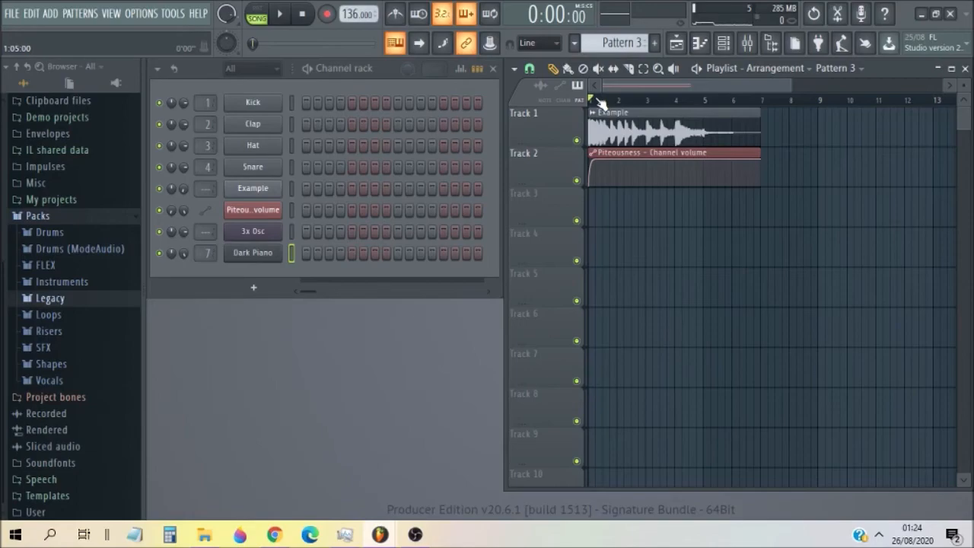
left_click(279, 14)
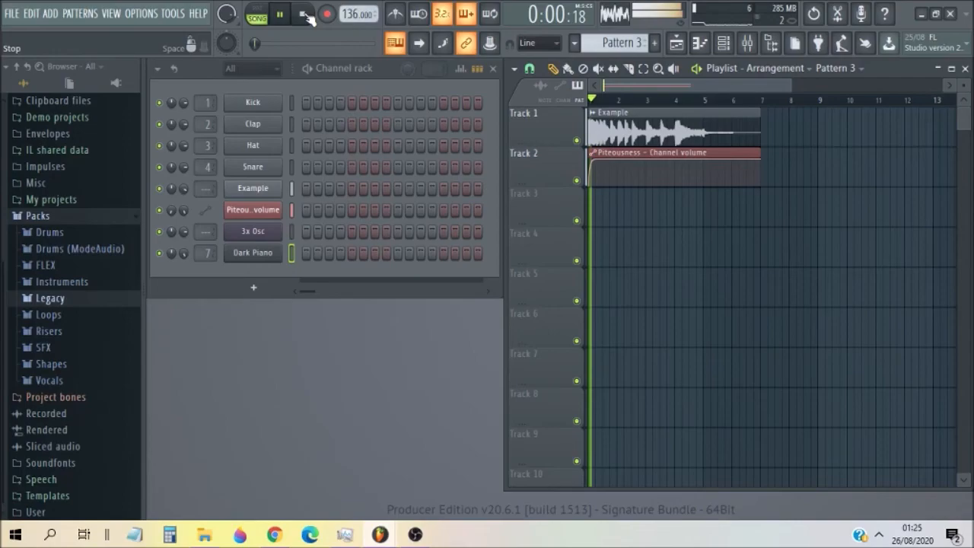
left_click(303, 13)
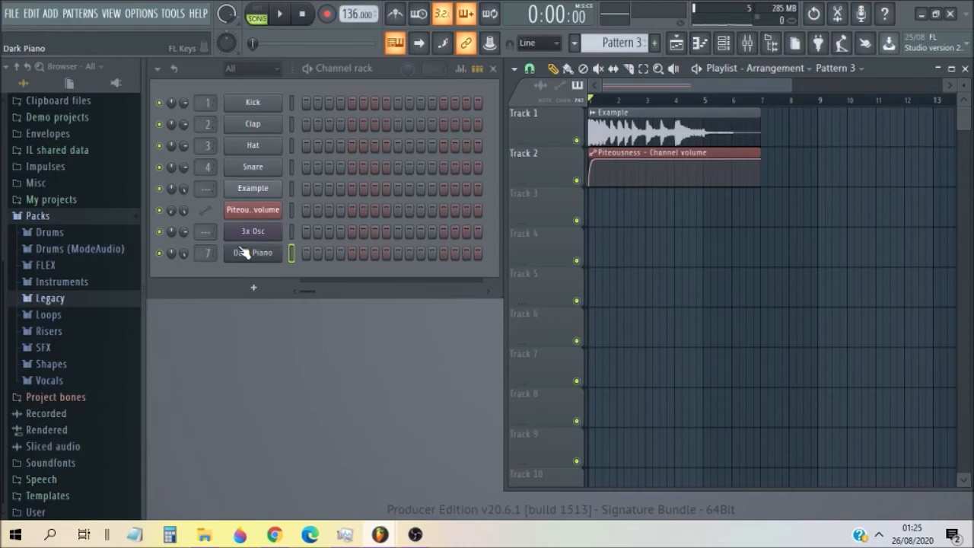
- Replace the Dark Piano channel's instrument with FL Studio Mobile
left_click(244, 253)
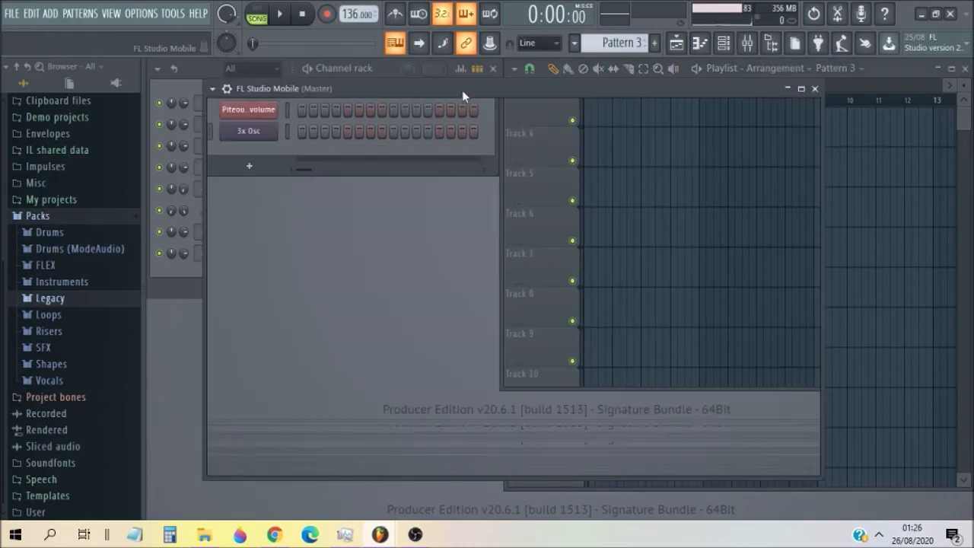